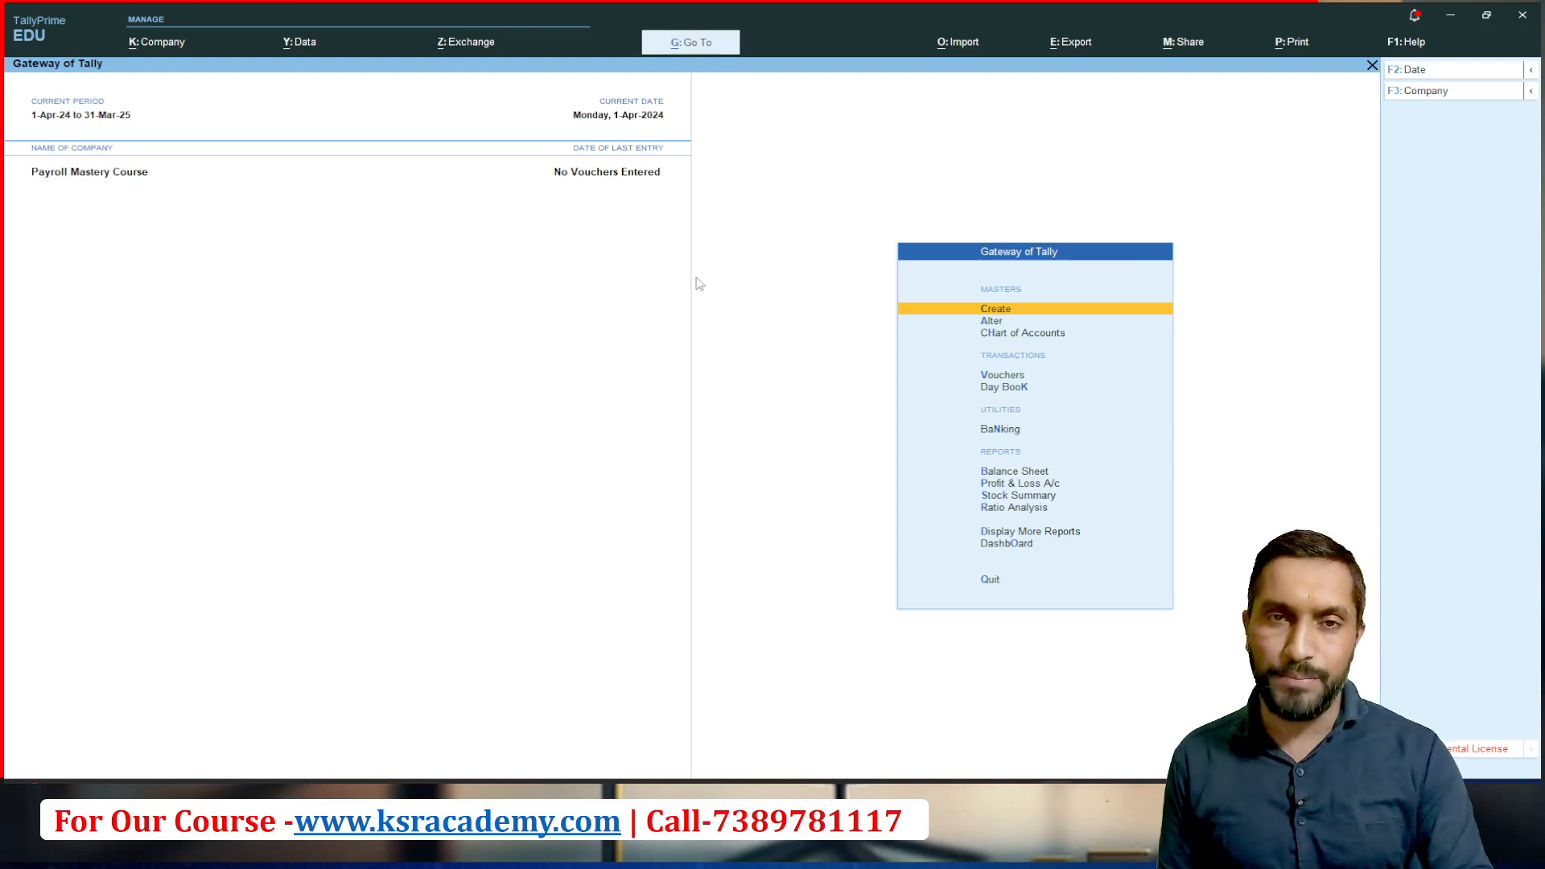
Step: Enable Maintain Payroll and Enable Payroll Statutory in the company features of Payroll Mastery Course
key(F11)
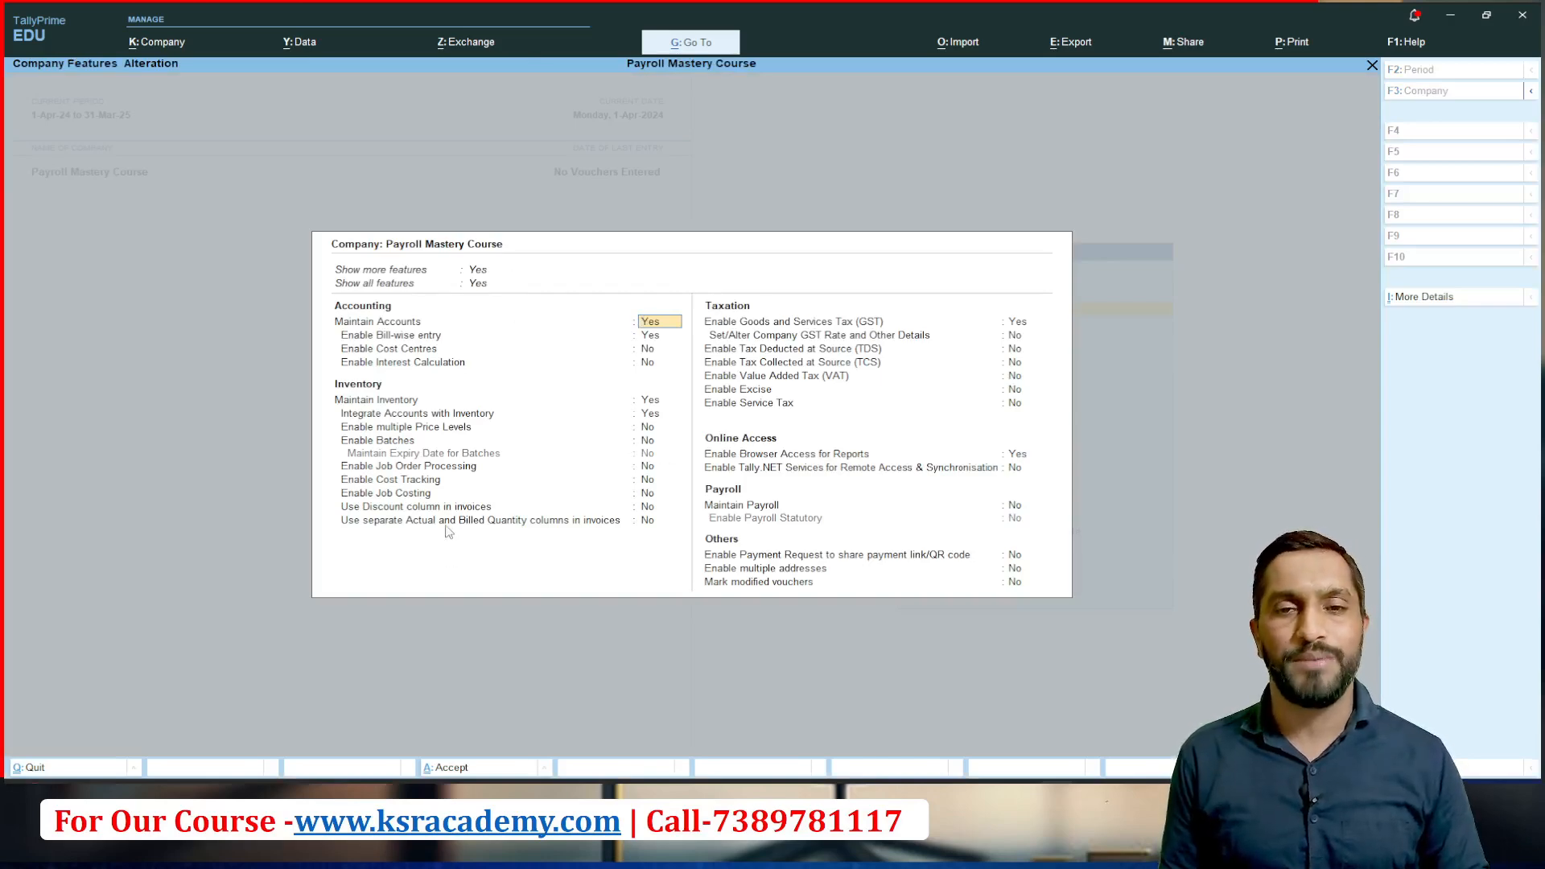
click(1015, 508)
text(y)
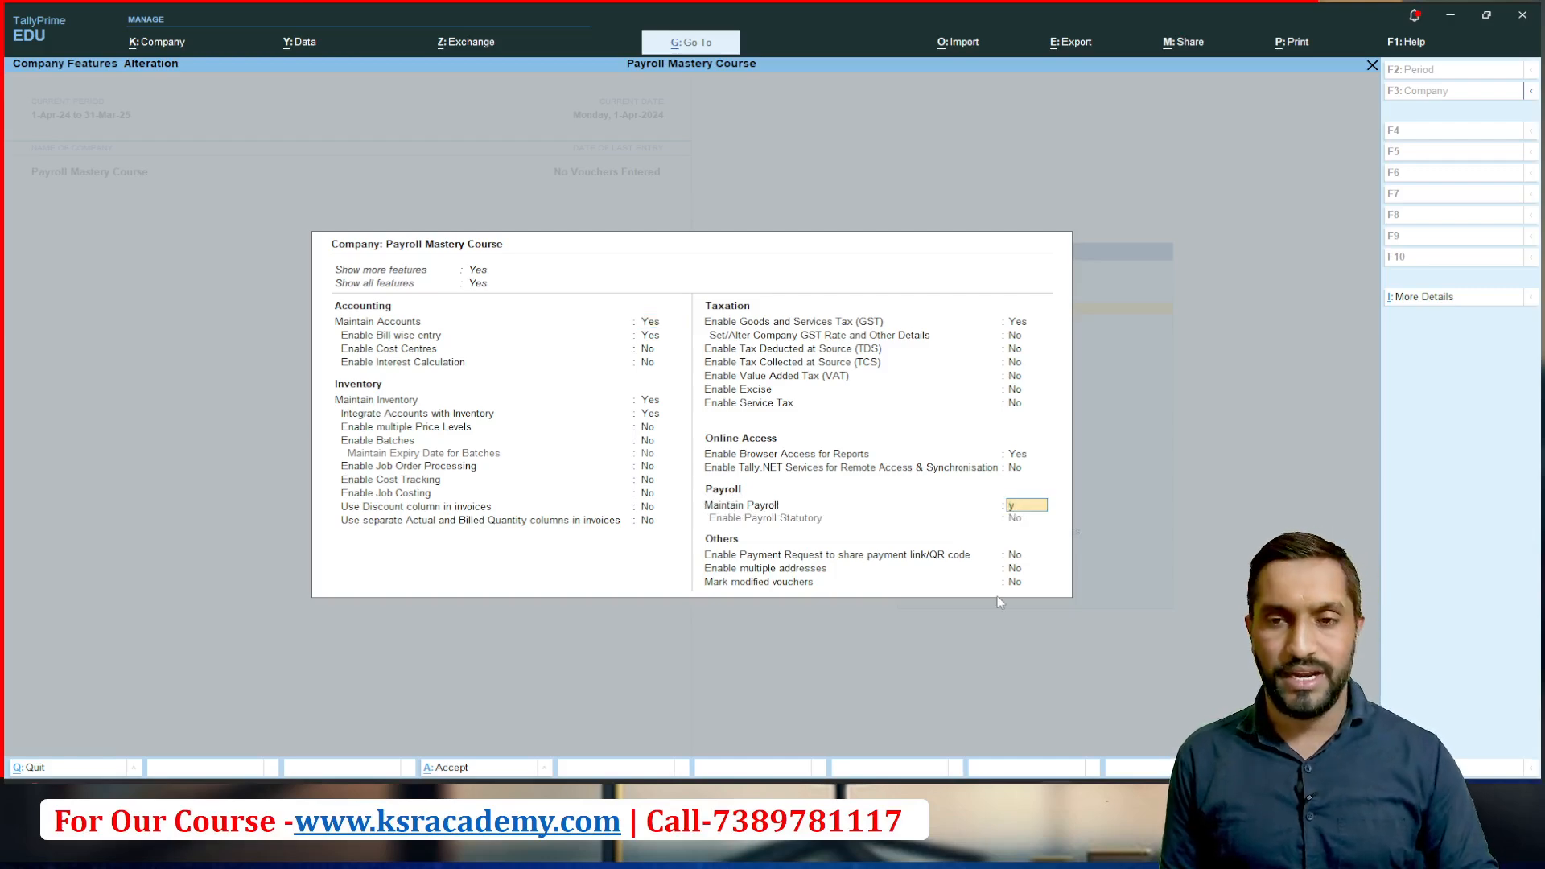
key(Return)
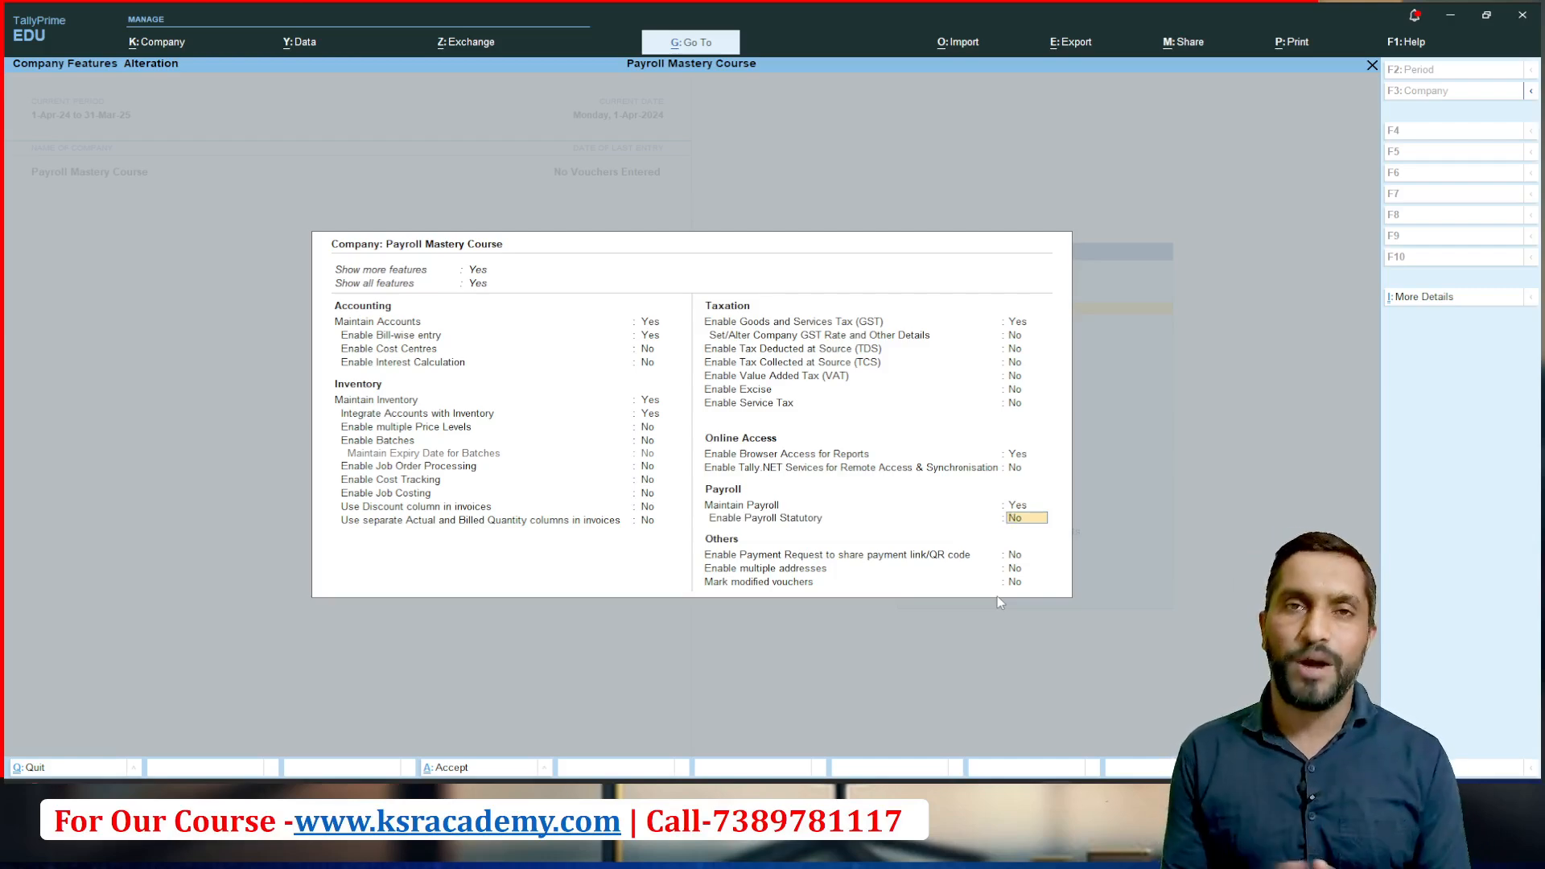
text(y)
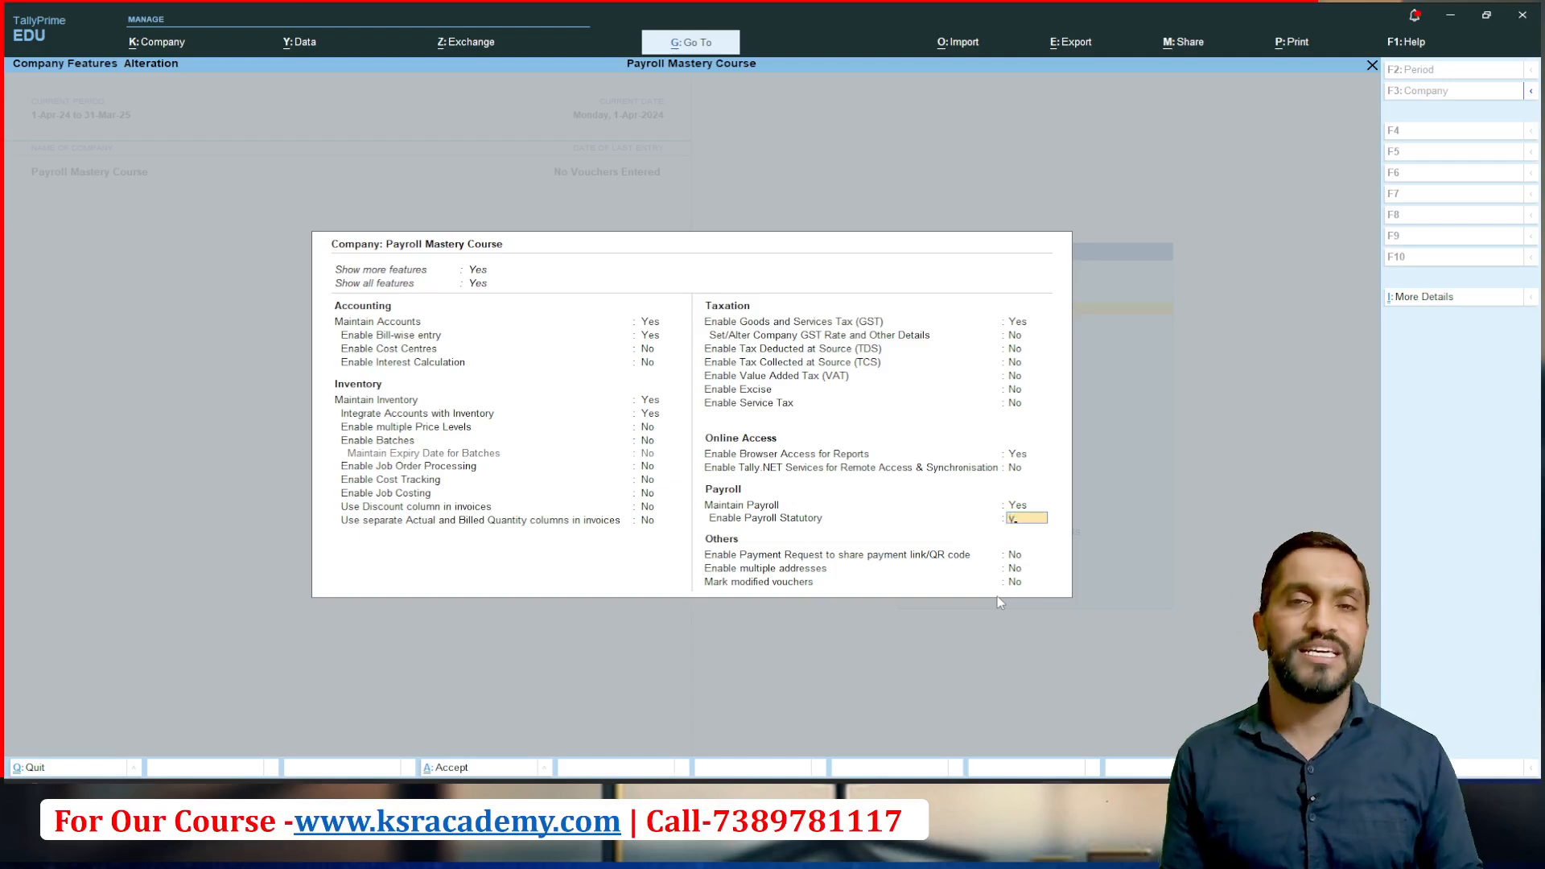
key(Return)
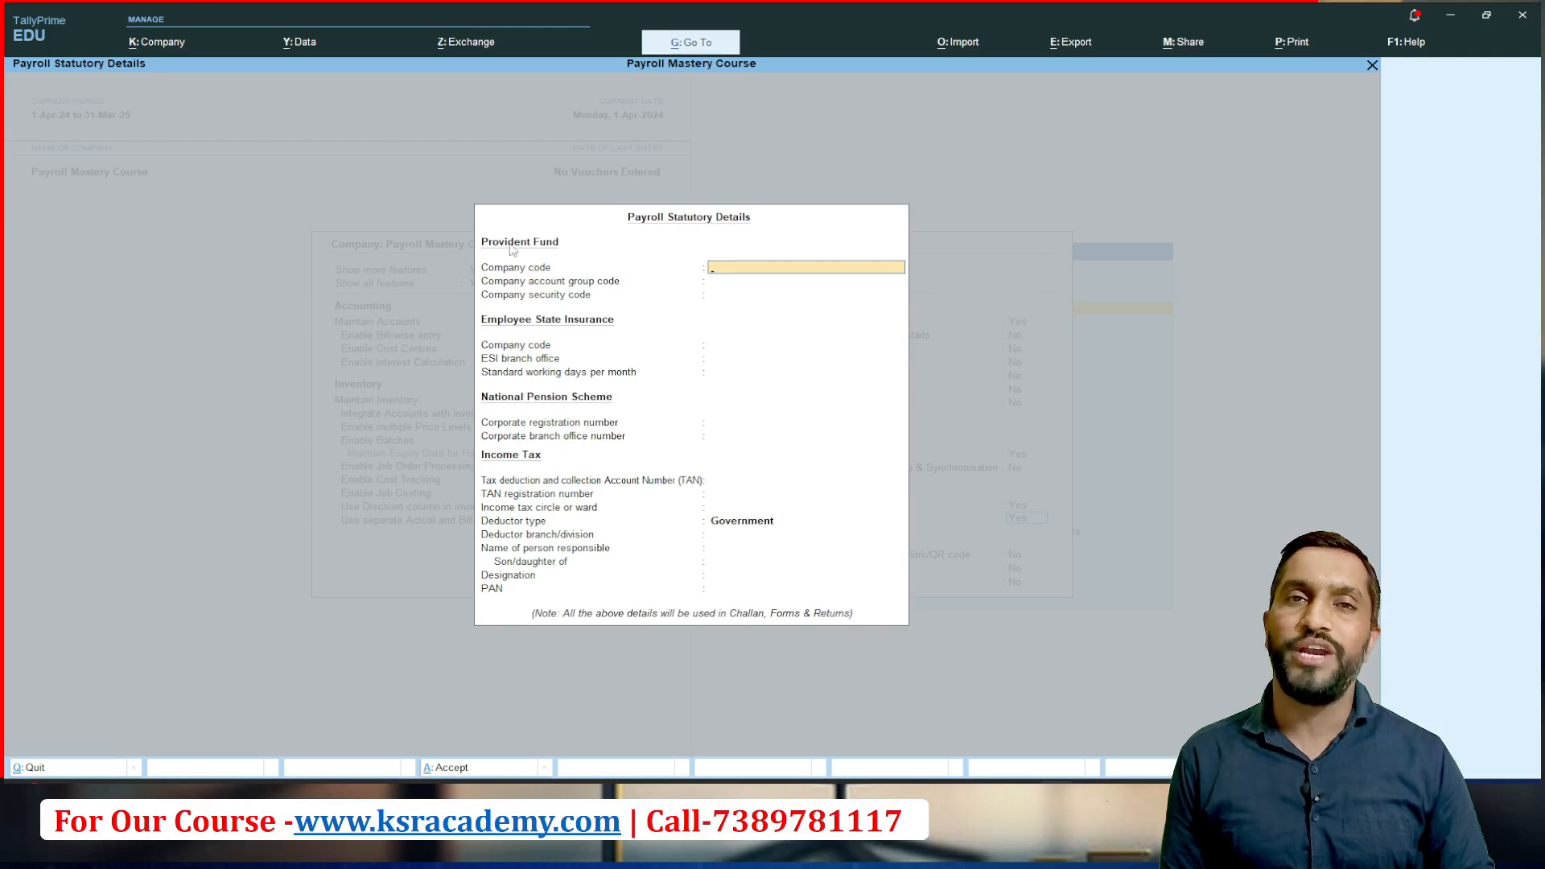
Step: Enter the Provident Fund company code from the PowerPoint payroll slide, leaving the account group code and security code blank
key(alt+Tab)
key(alt+Tab)
key(alt+Tab)
key(alt+Tab)
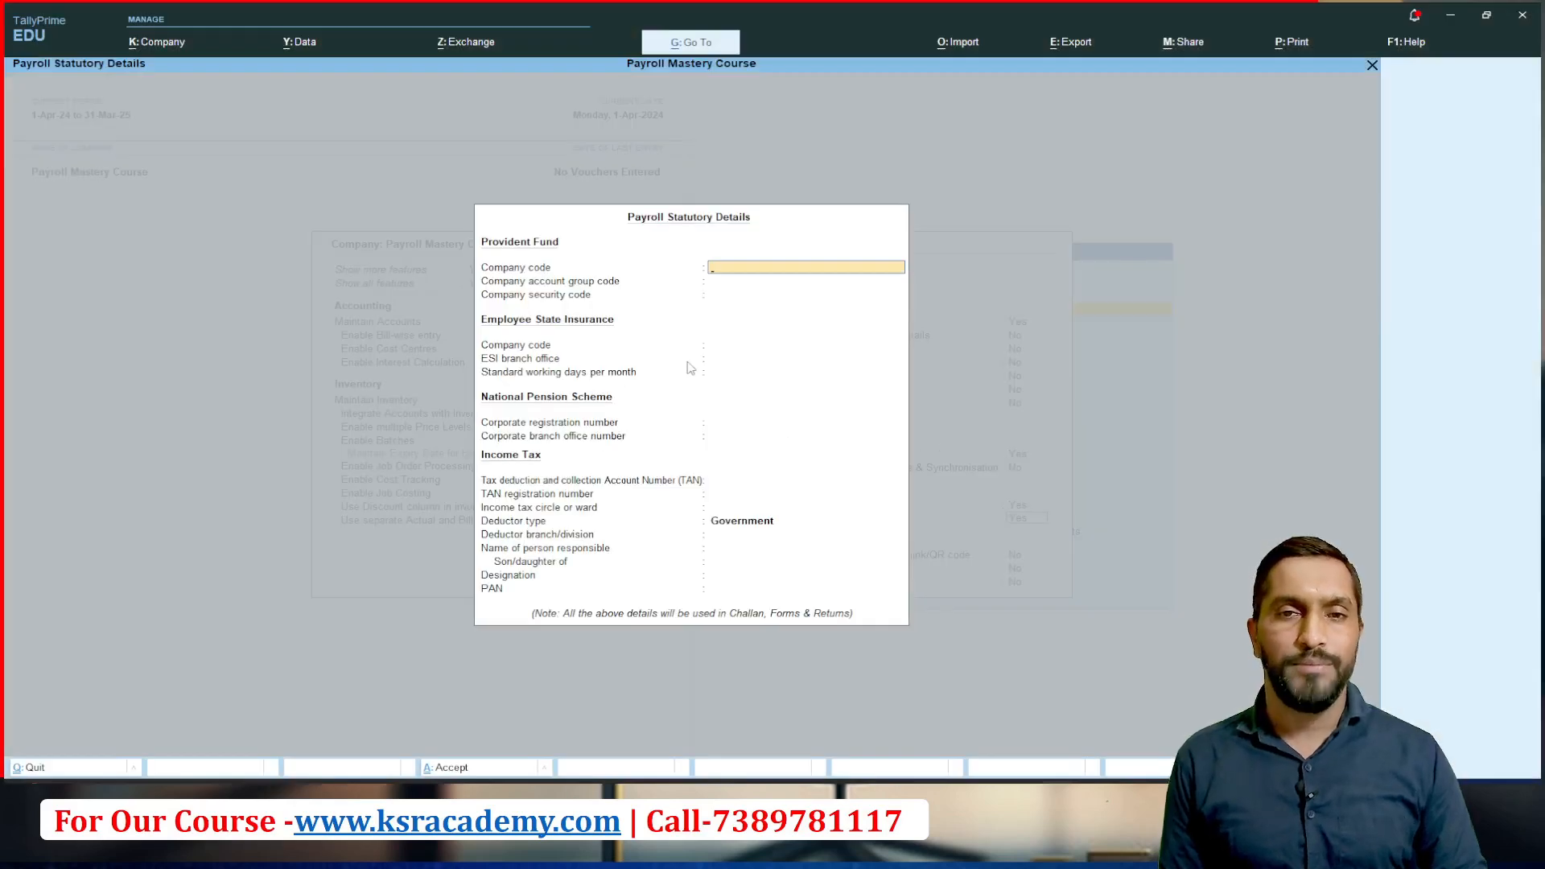
text(K)
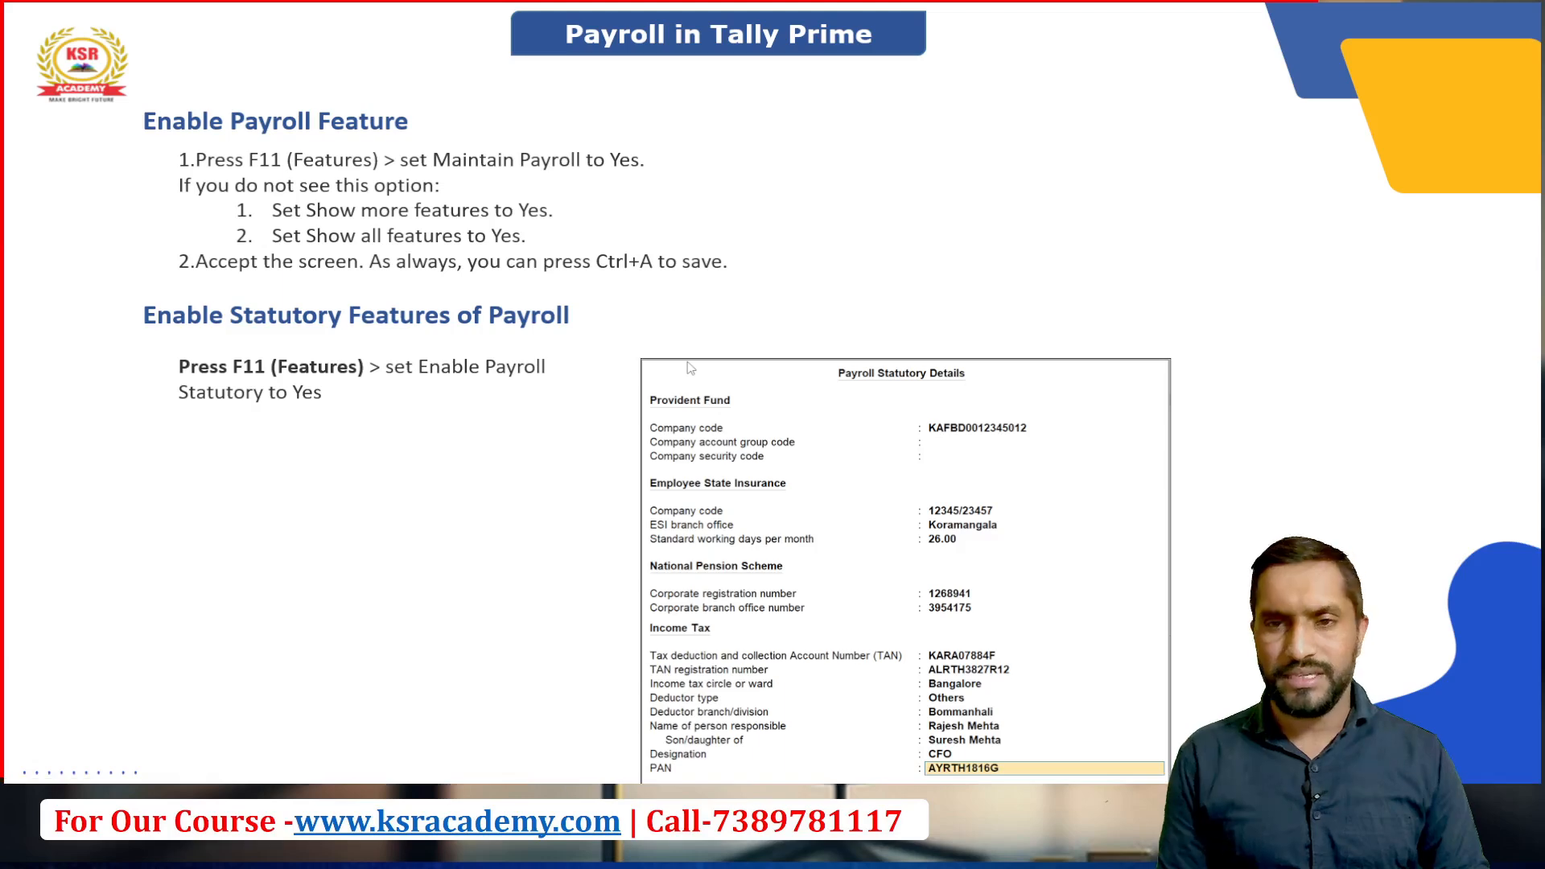
text(AFB)
text(D00)
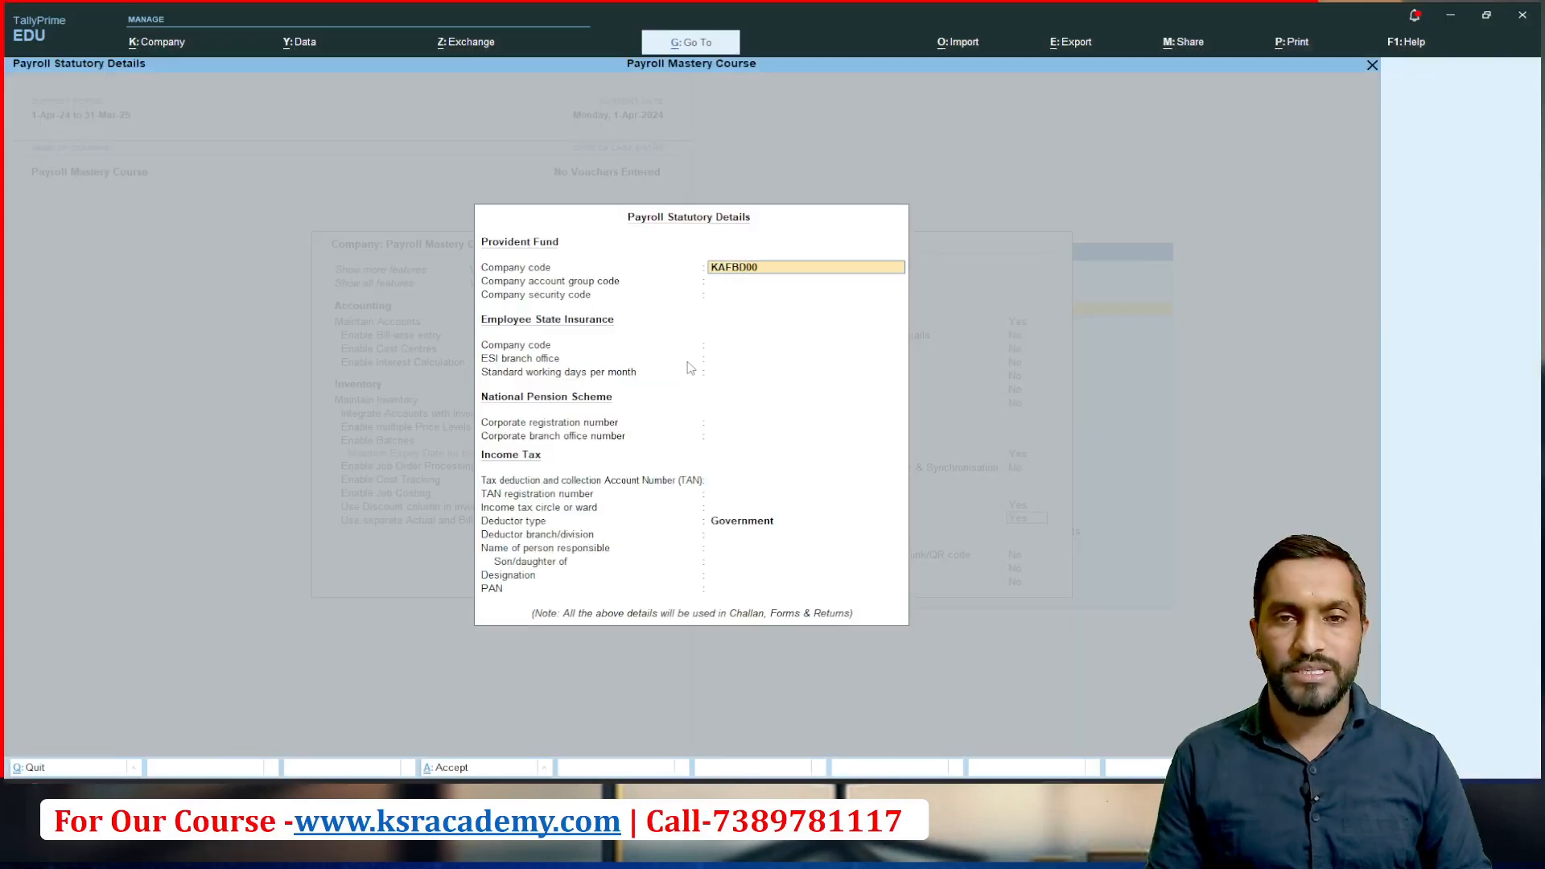
text(12)
text(34)
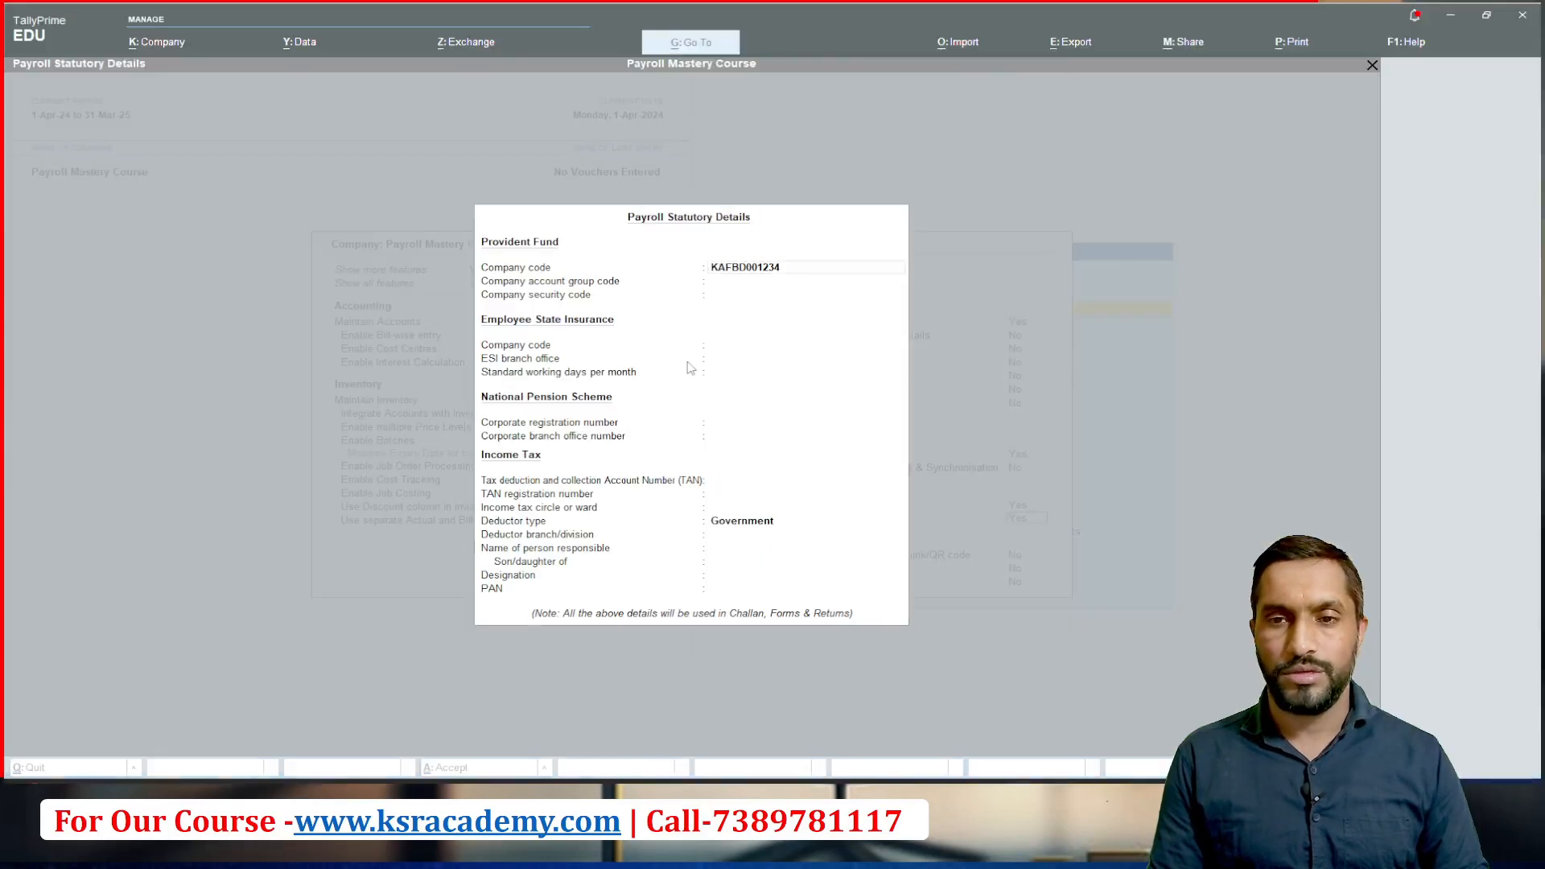
text(5012)
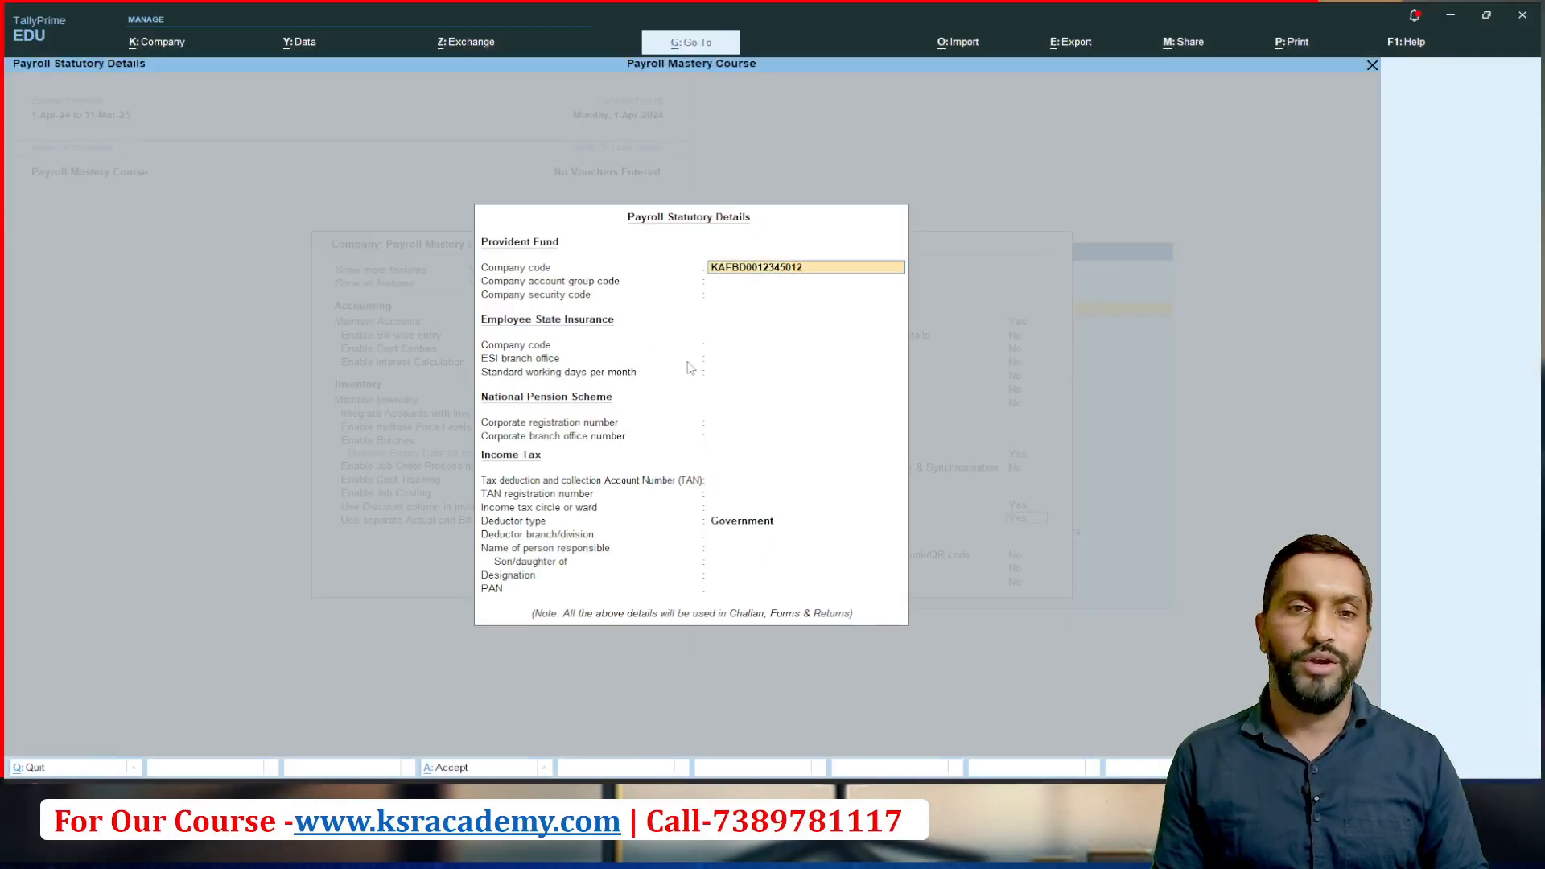
key(Return)
key(Return)
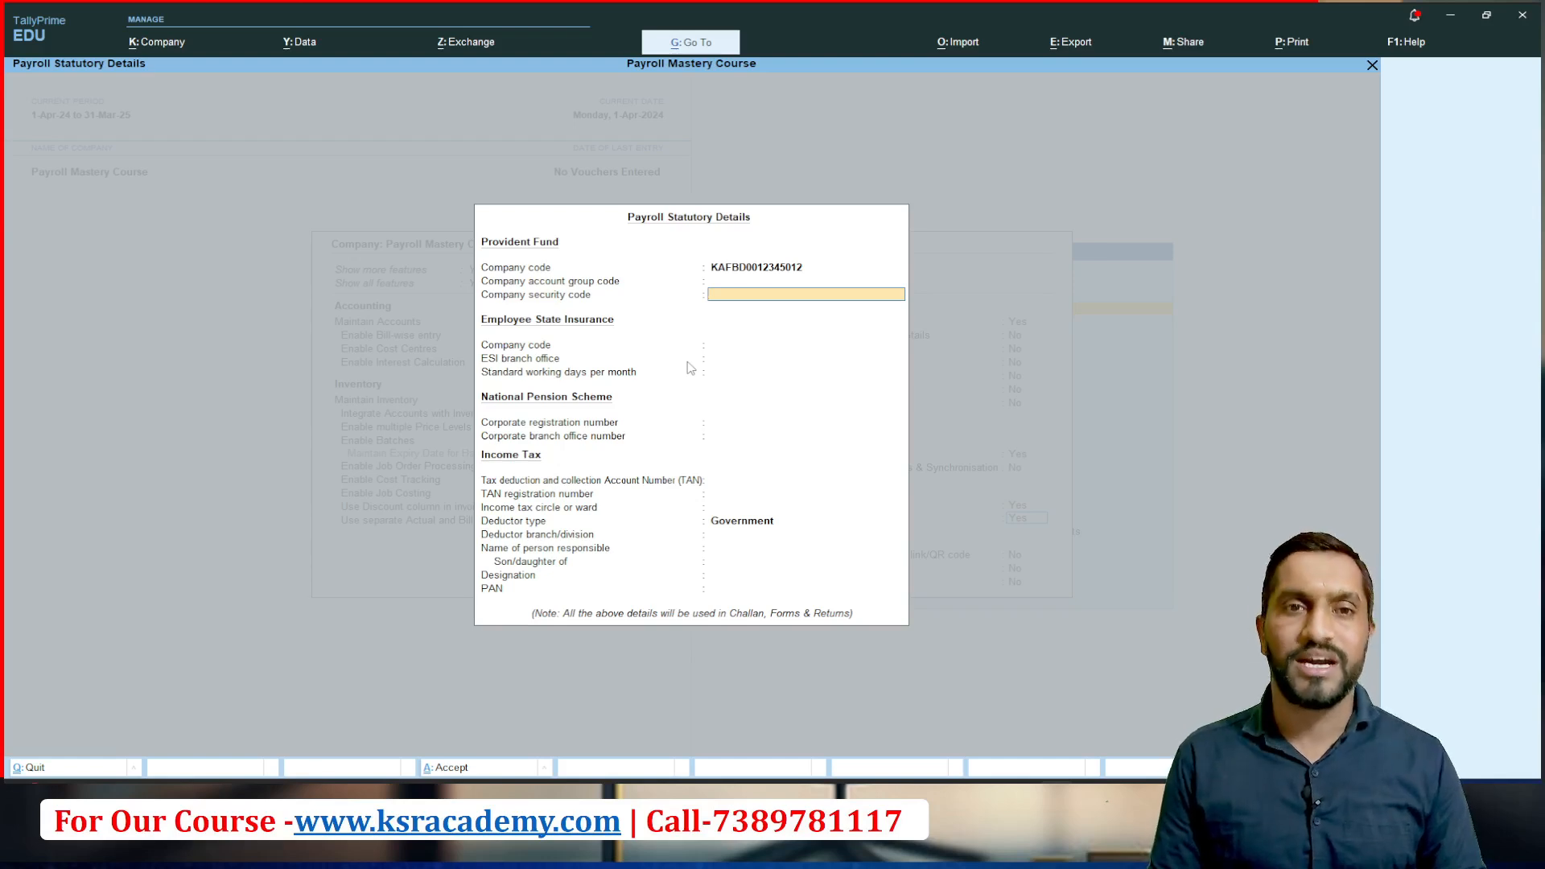
key(Return)
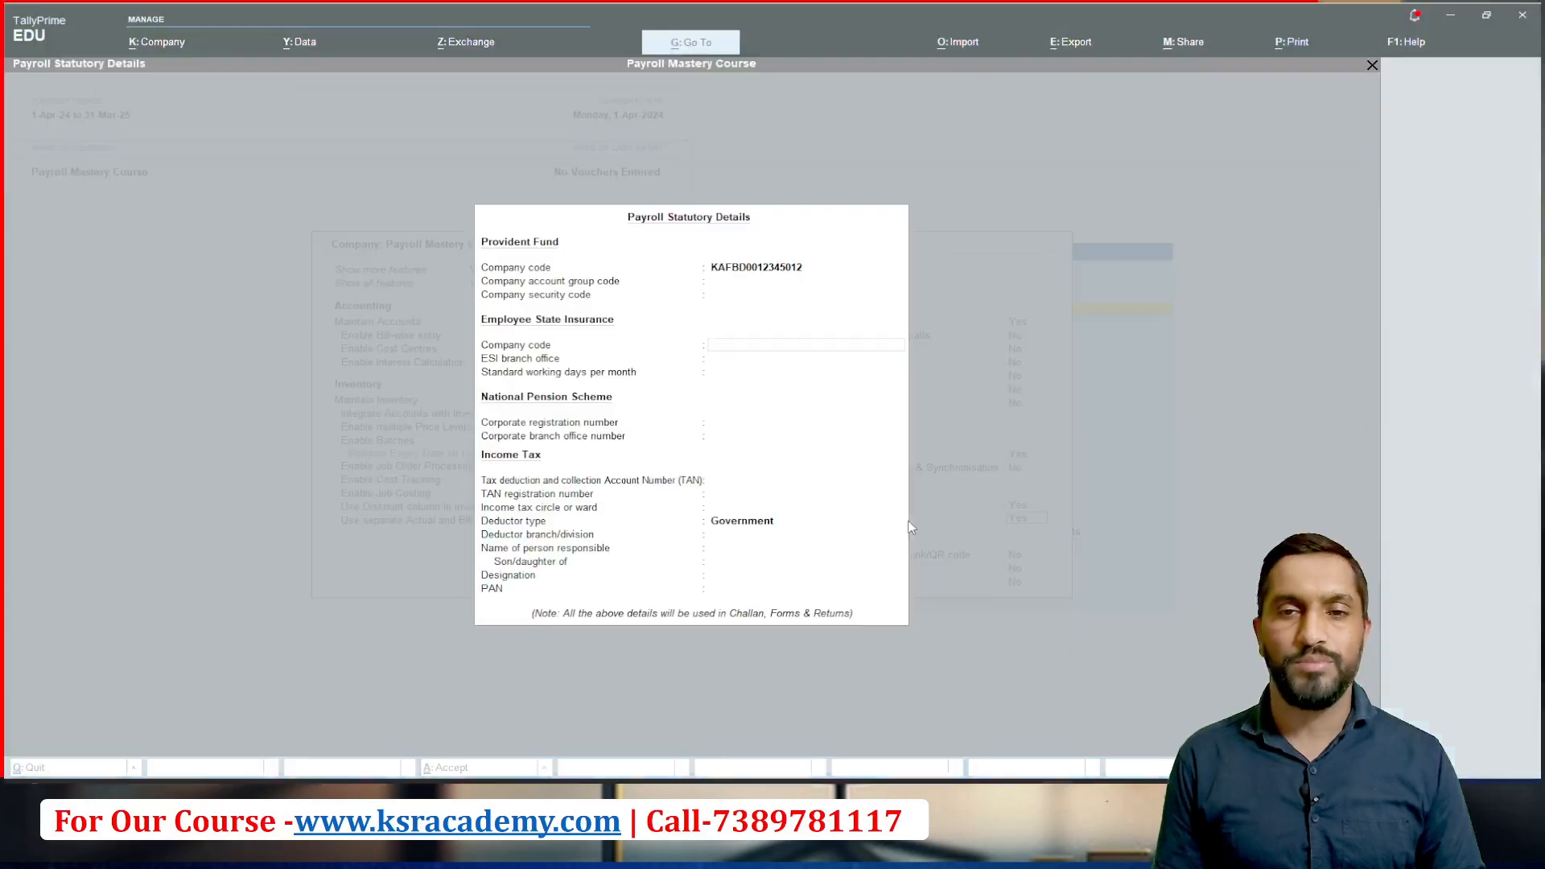
Step: Enter the Employee State Insurance company code as given on the payroll slide
text(1234)
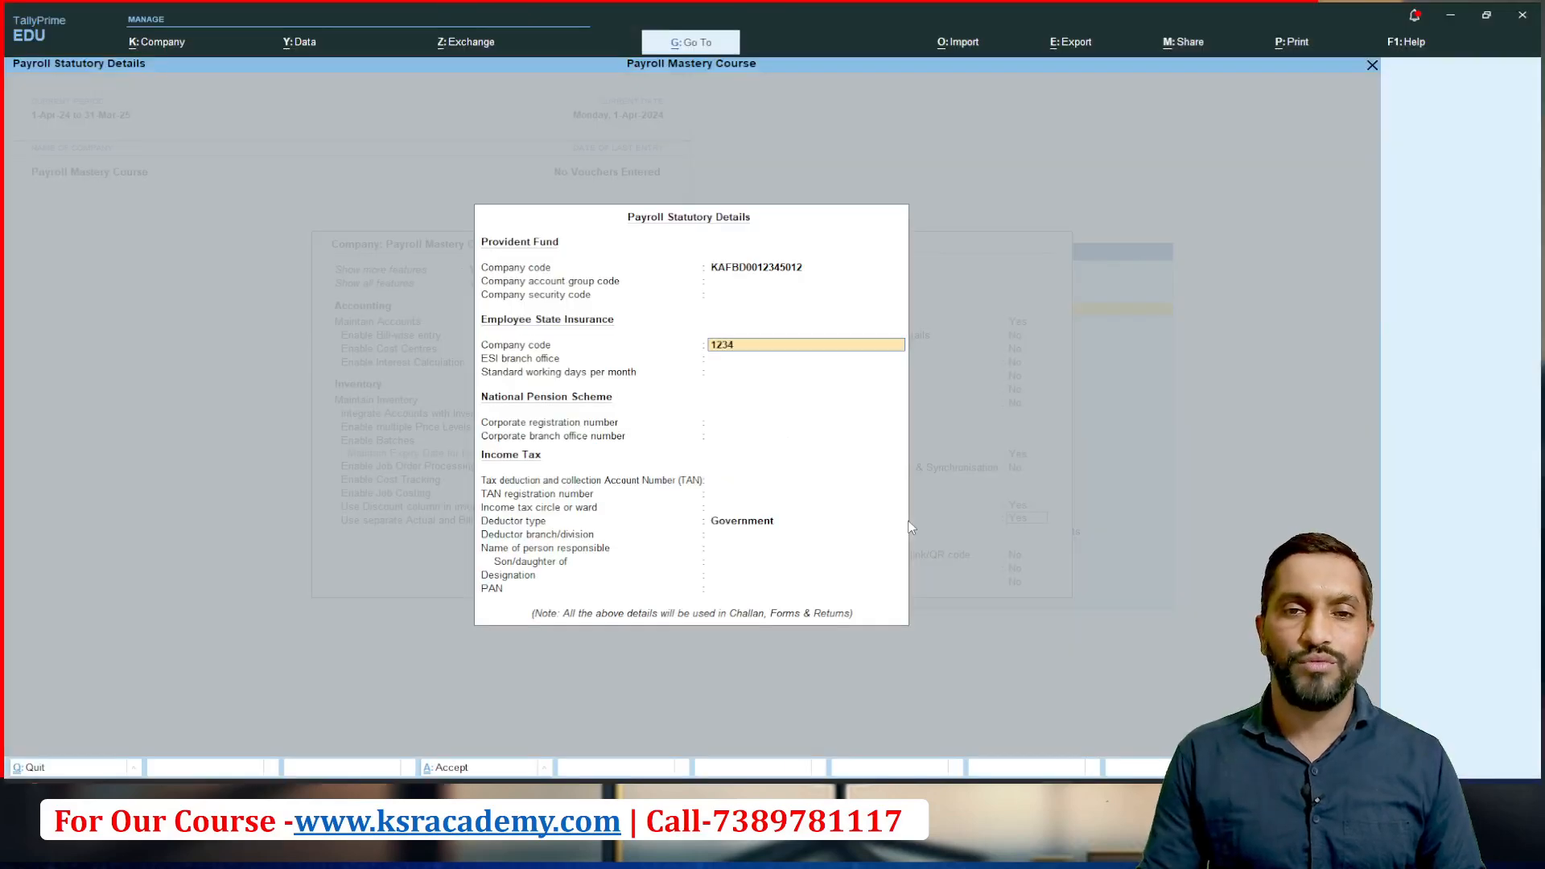
text(5/)
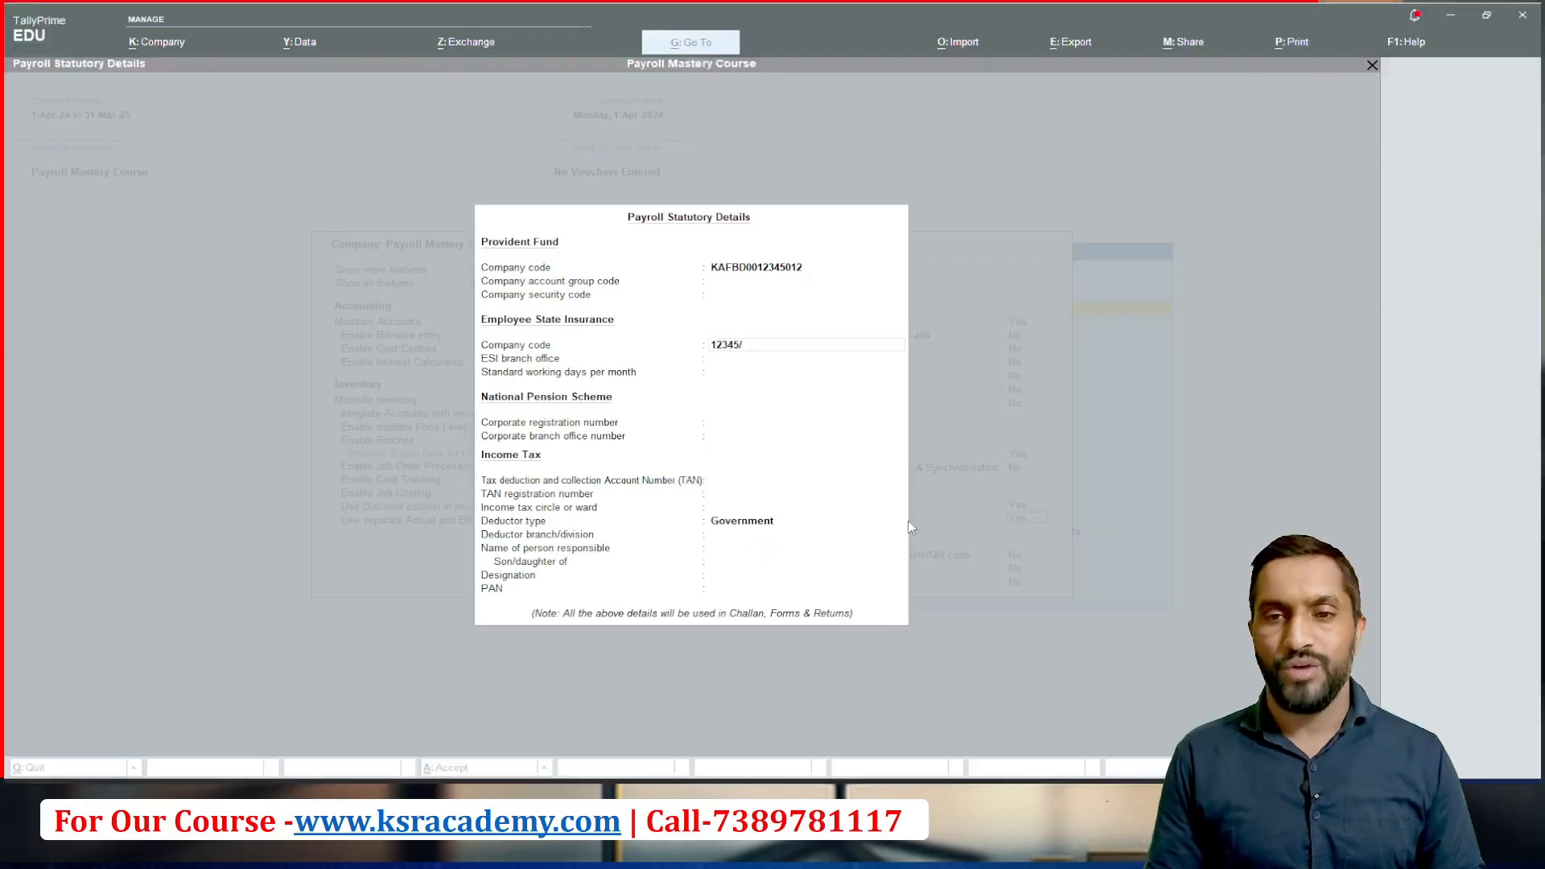
text(56)
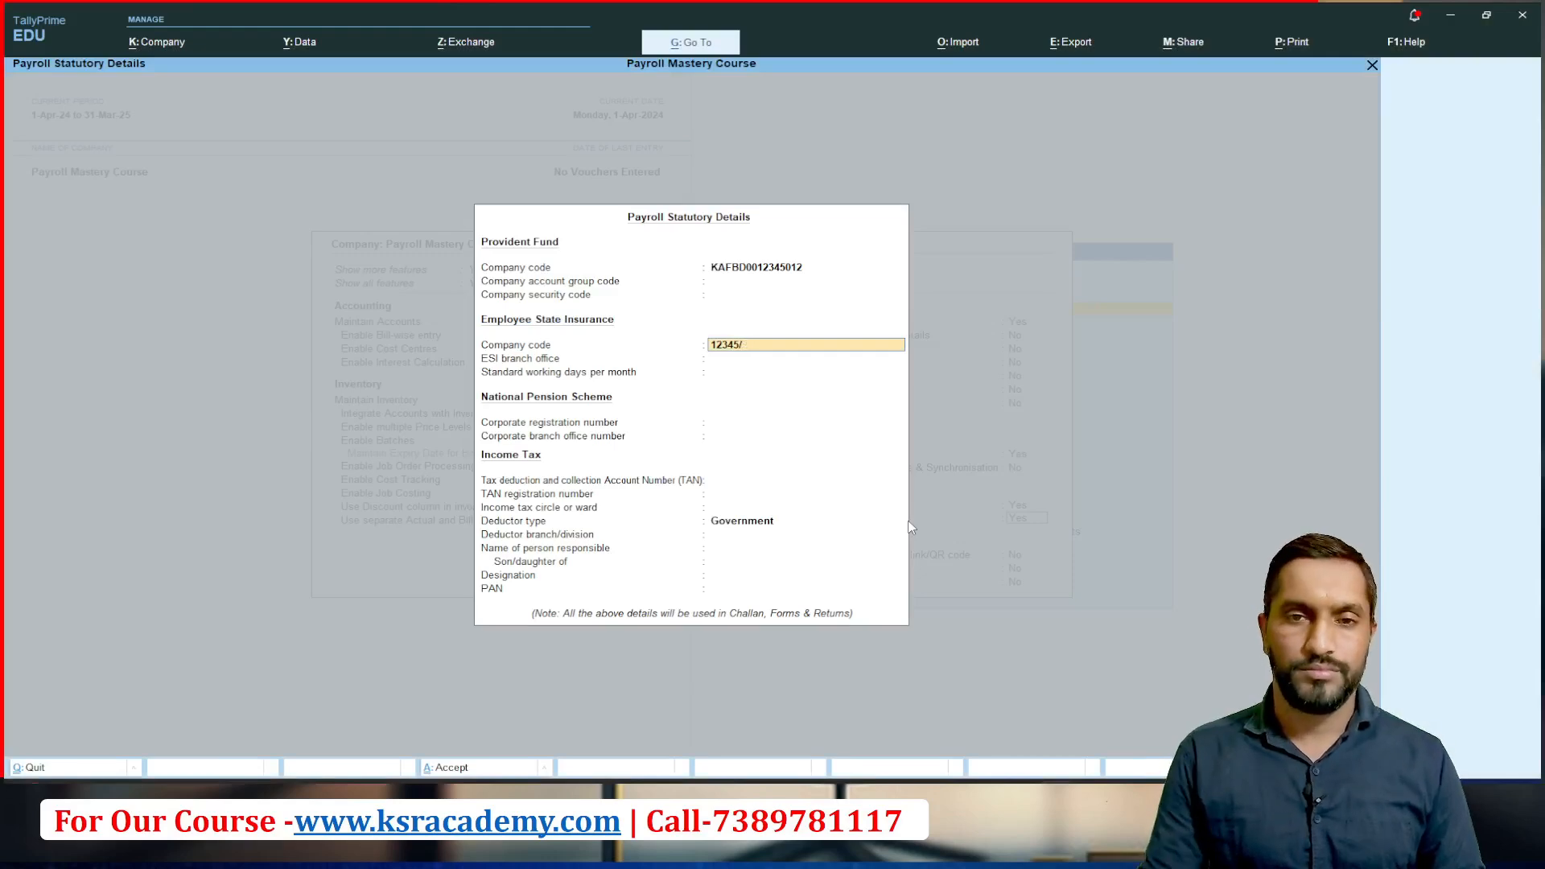
text(23457)
key(Return)
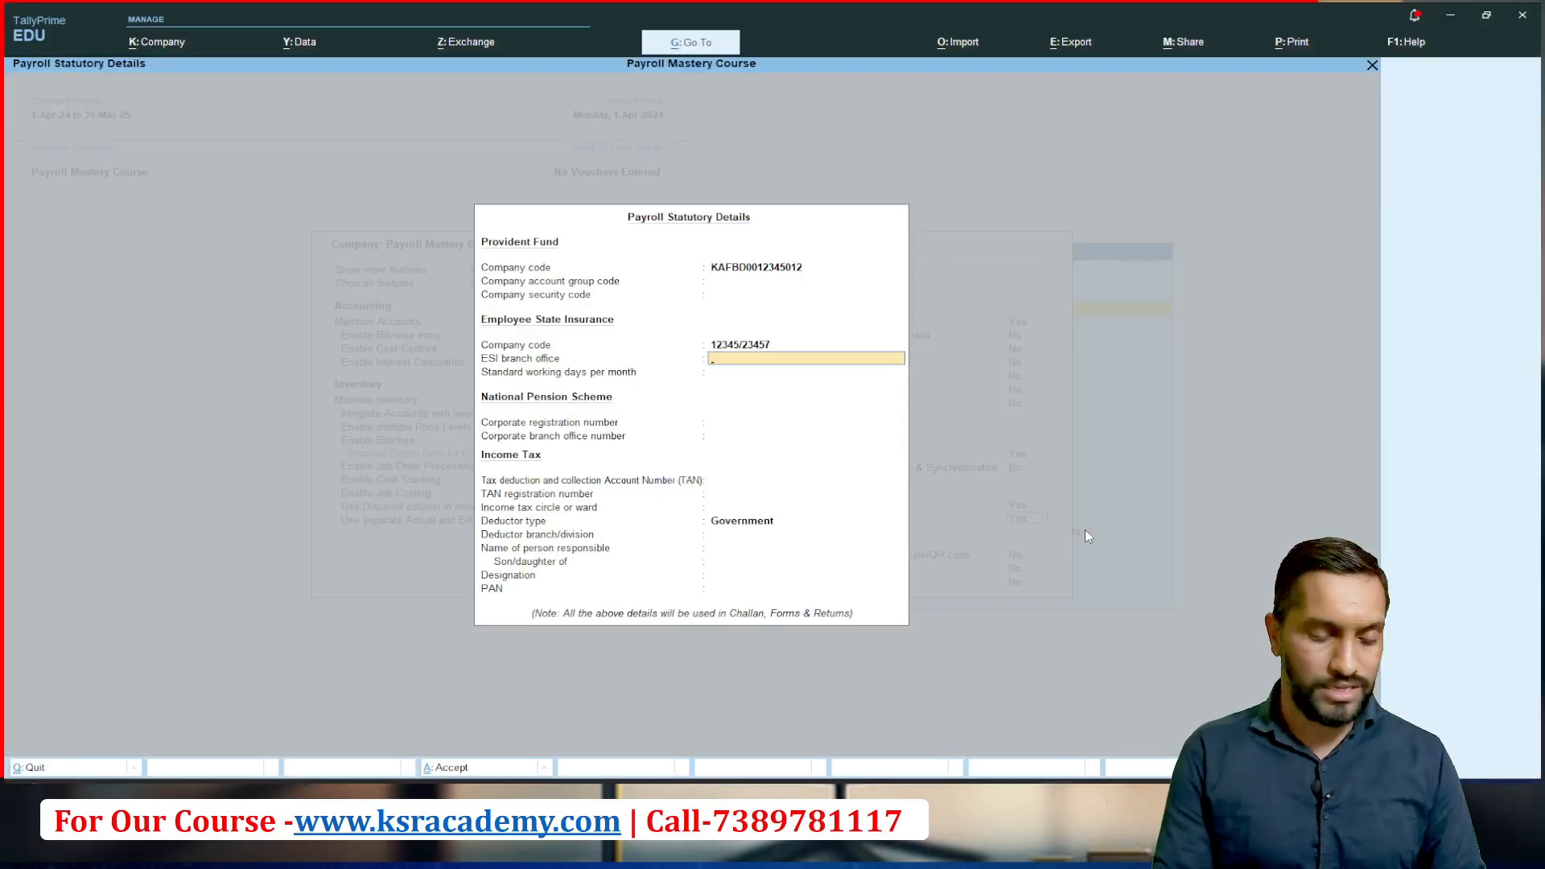
Step: Set the ESI branch office to INDORE and the standard working days per month to 26
text(INDORE)
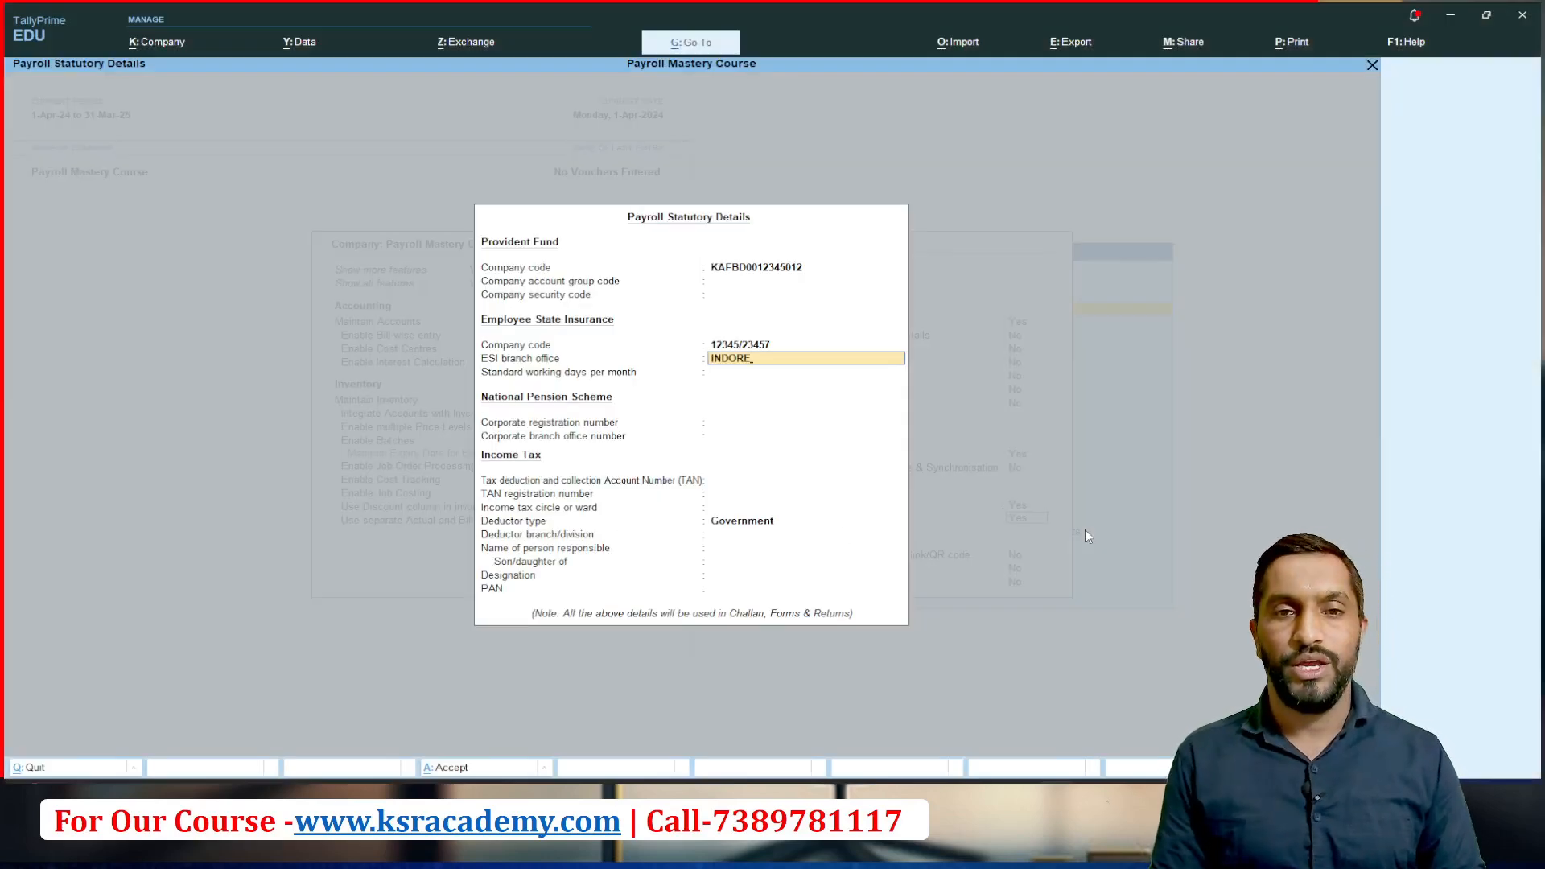
key(Return)
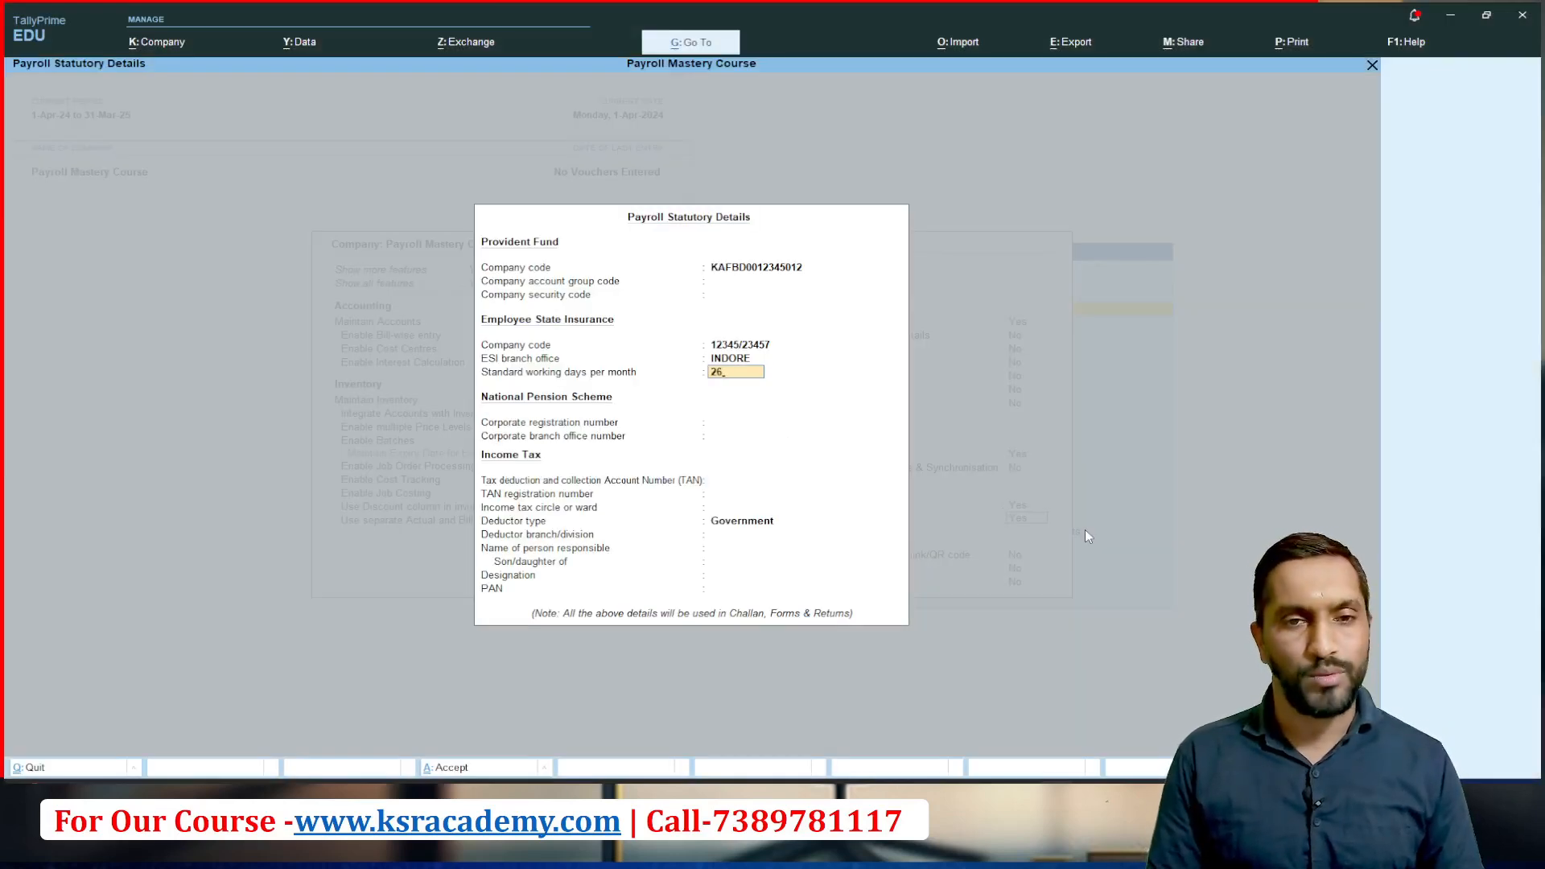
text(26)
key(Return)
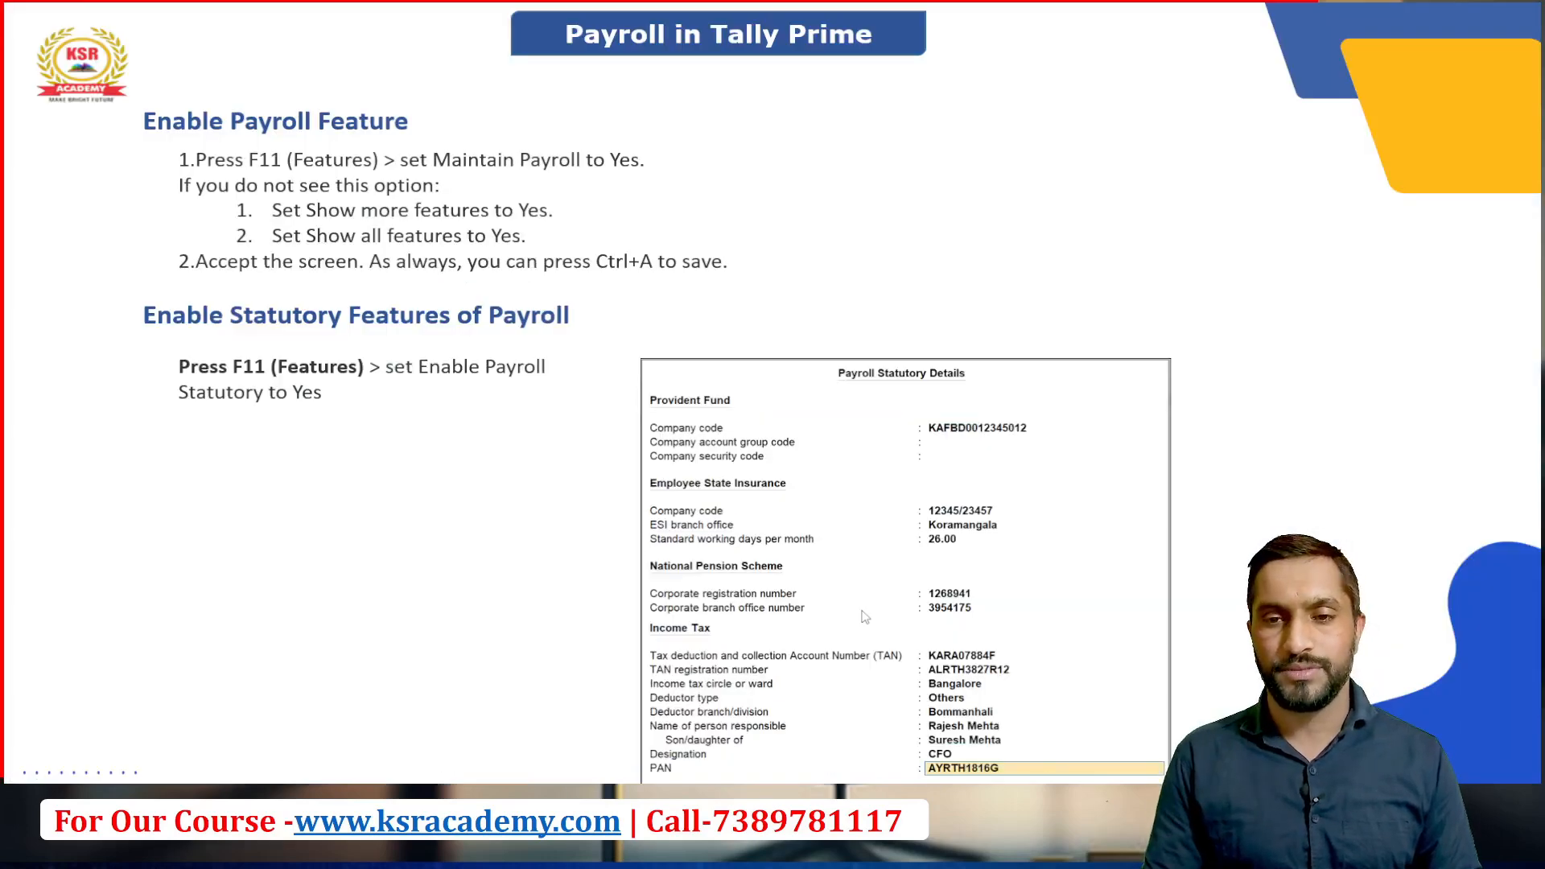
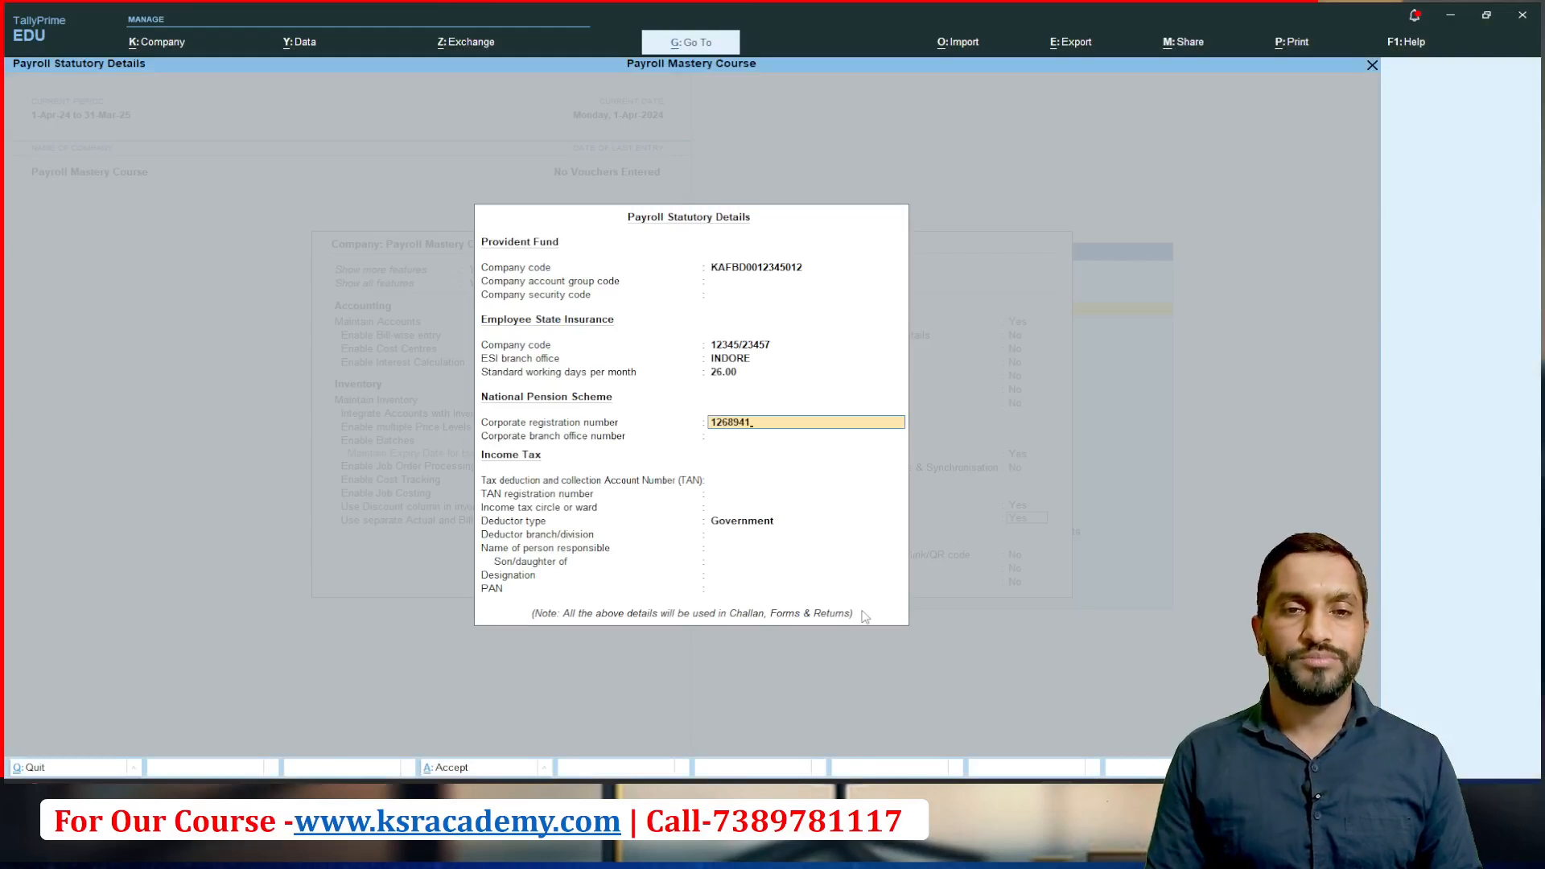
Step: Fill in the National Pension Scheme corporate registration number and corporate branch office number from the PowerPoint slide
key(Return)
key(alt+Tab)
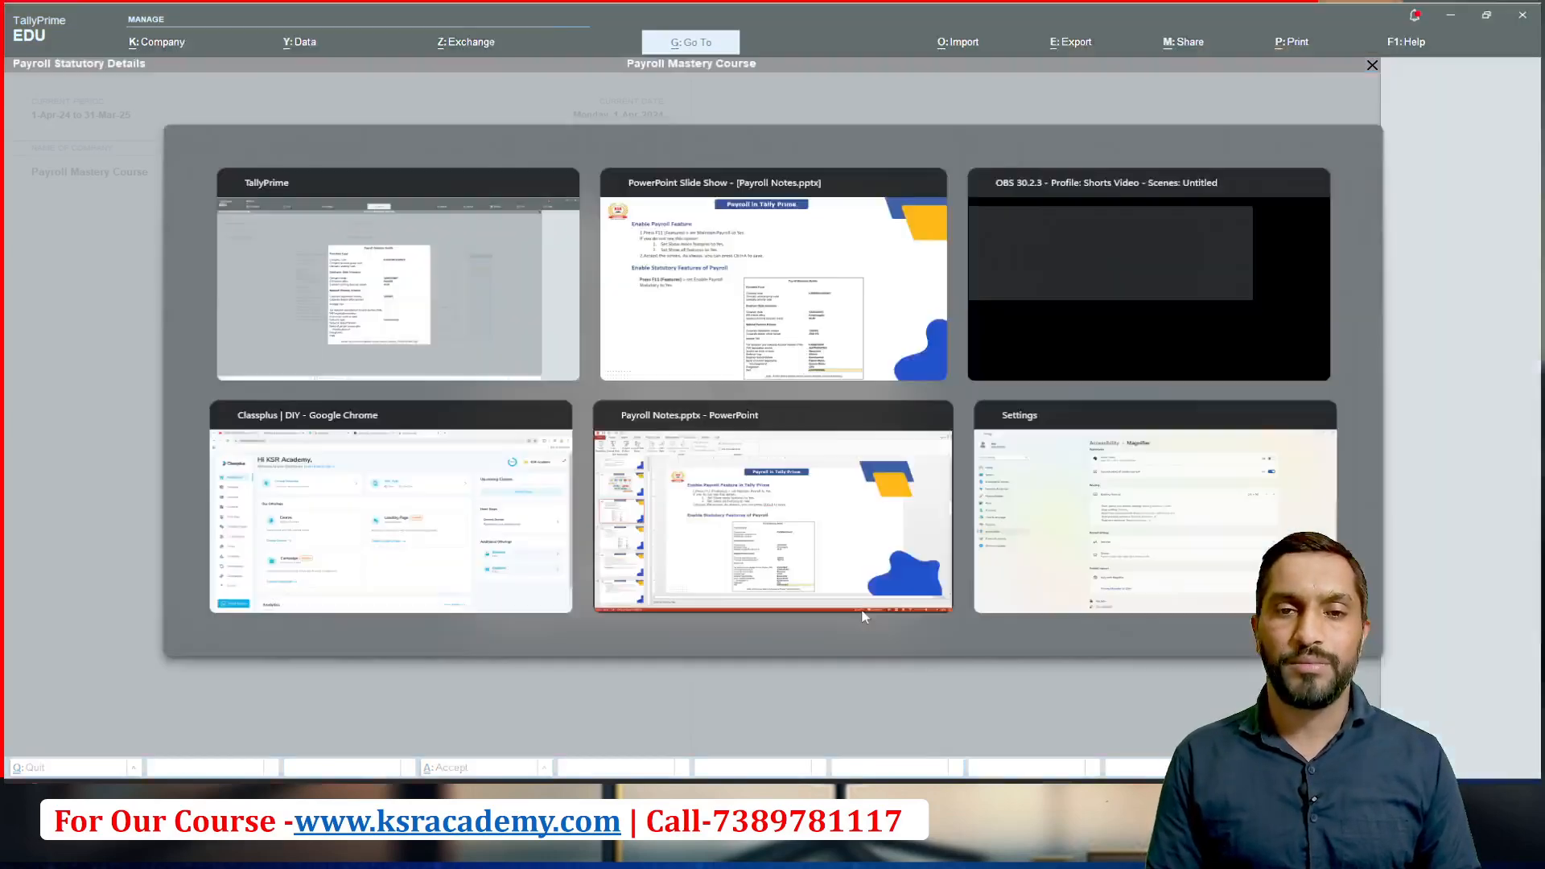
key(alt+Tab)
key(alt+Tab)
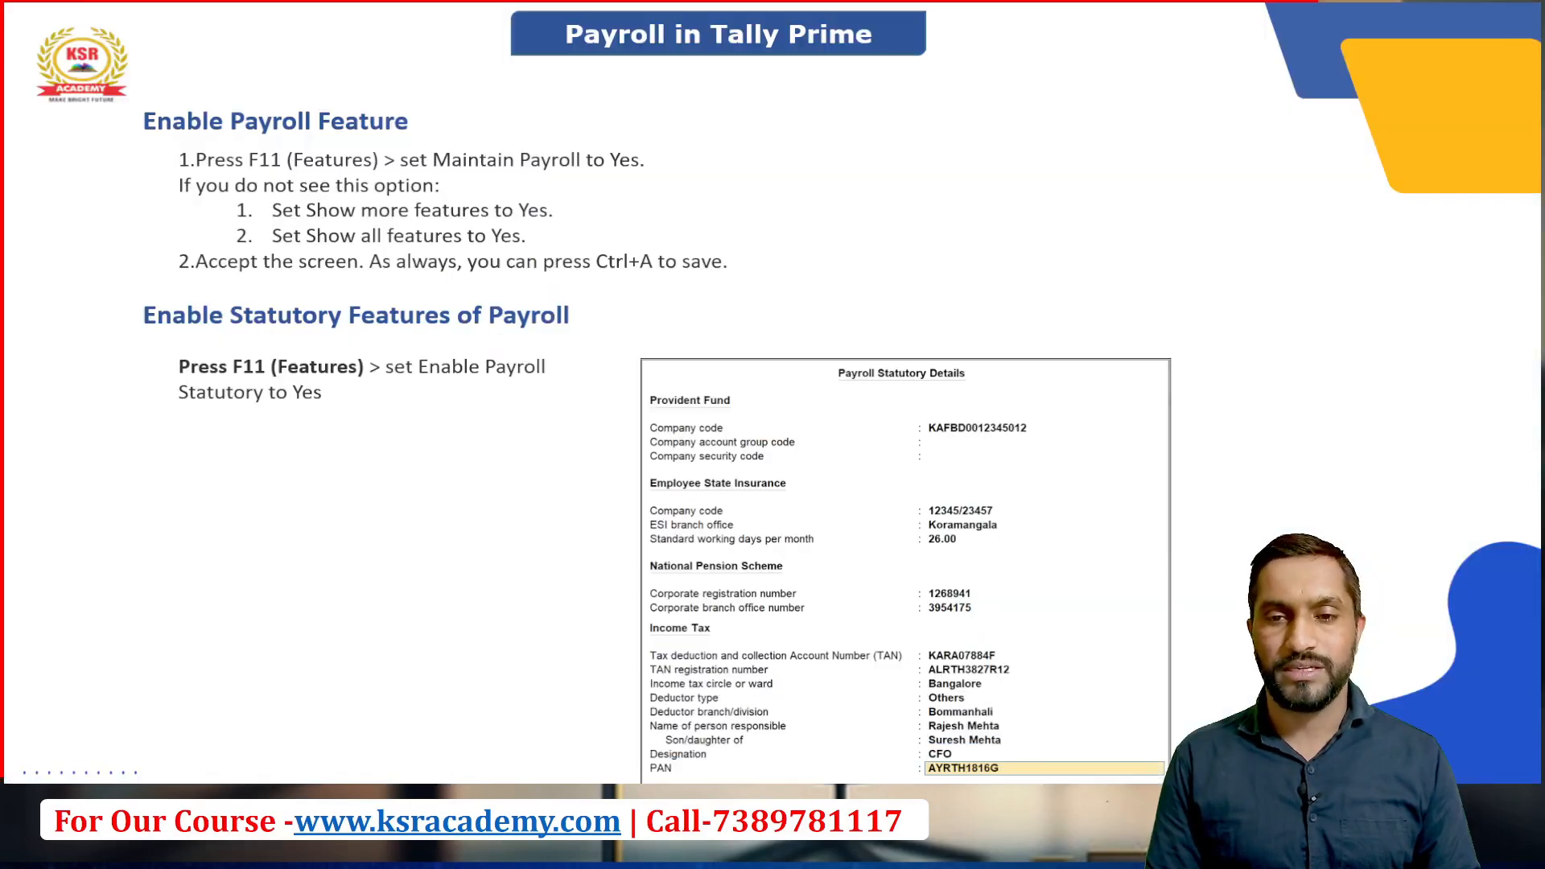
key(alt+Tab)
key(alt+Tab)
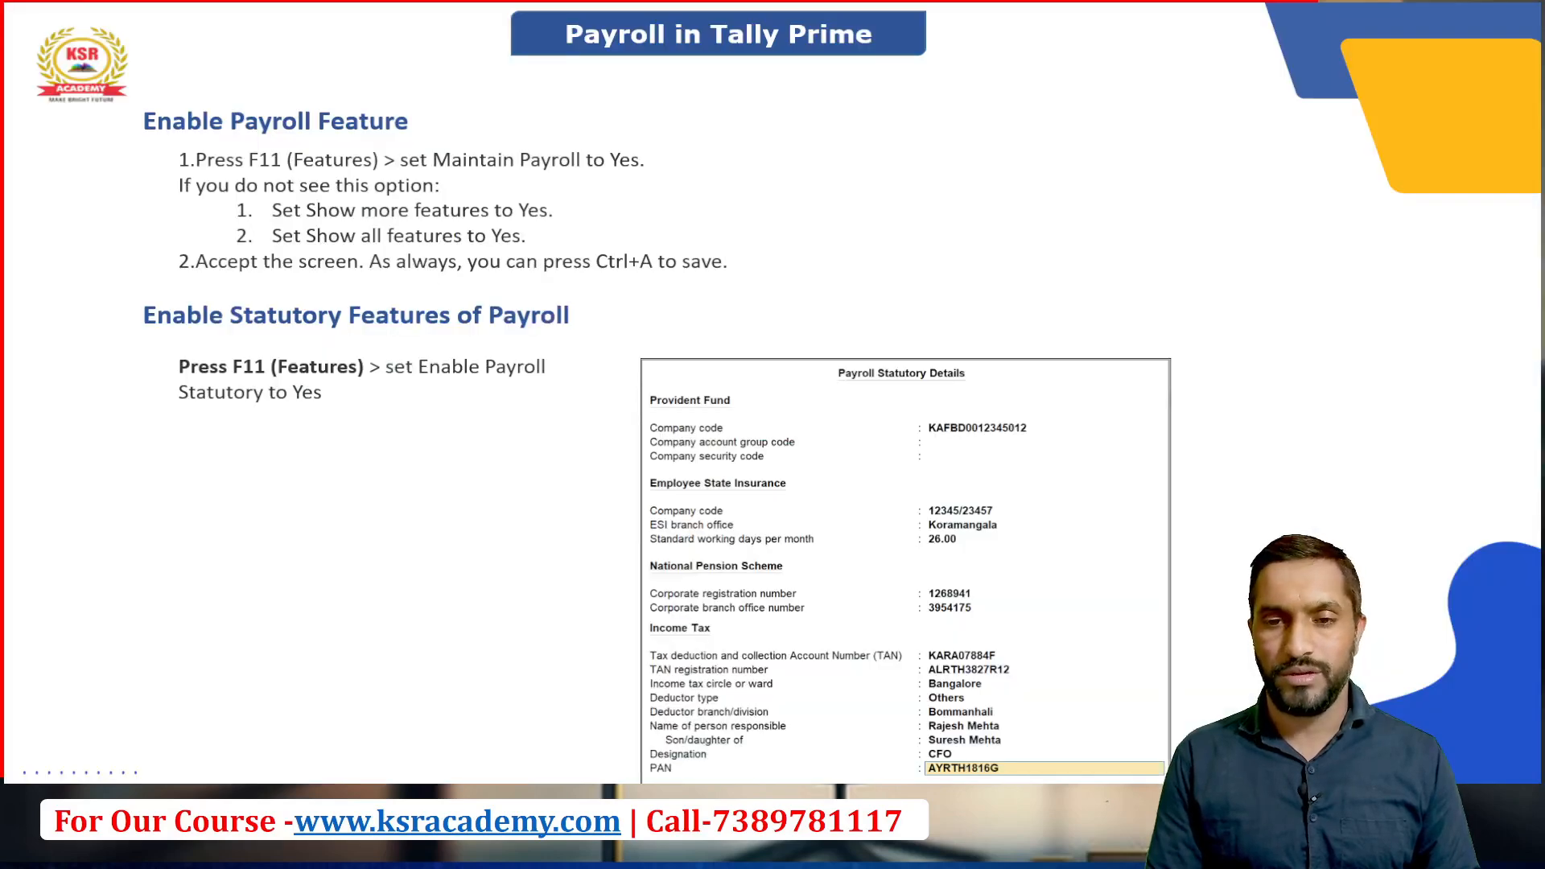
key(alt+Tab)
key(Return)
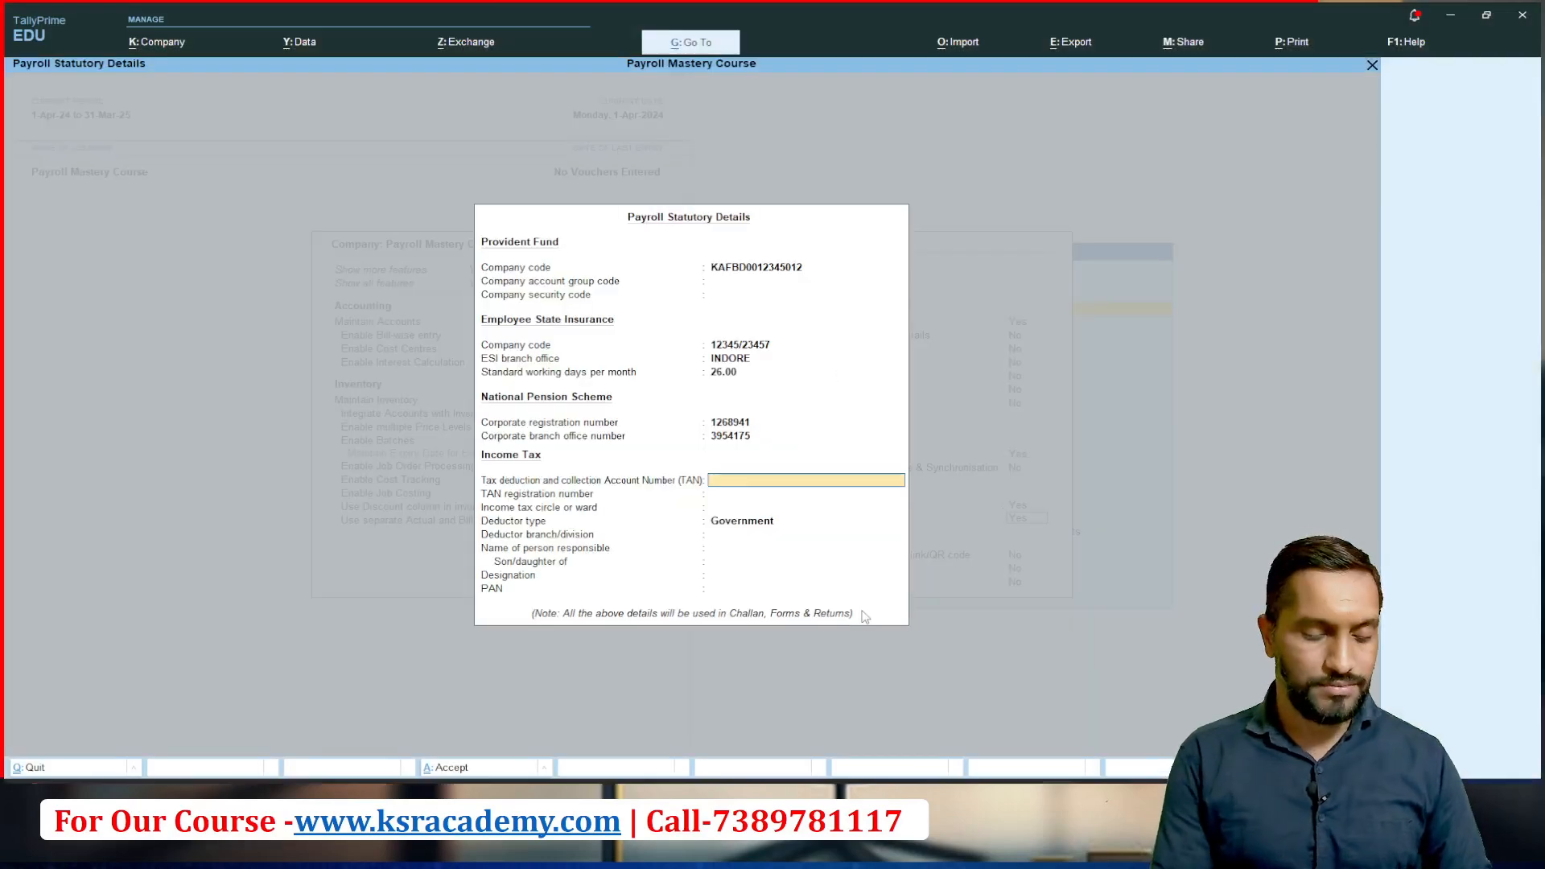
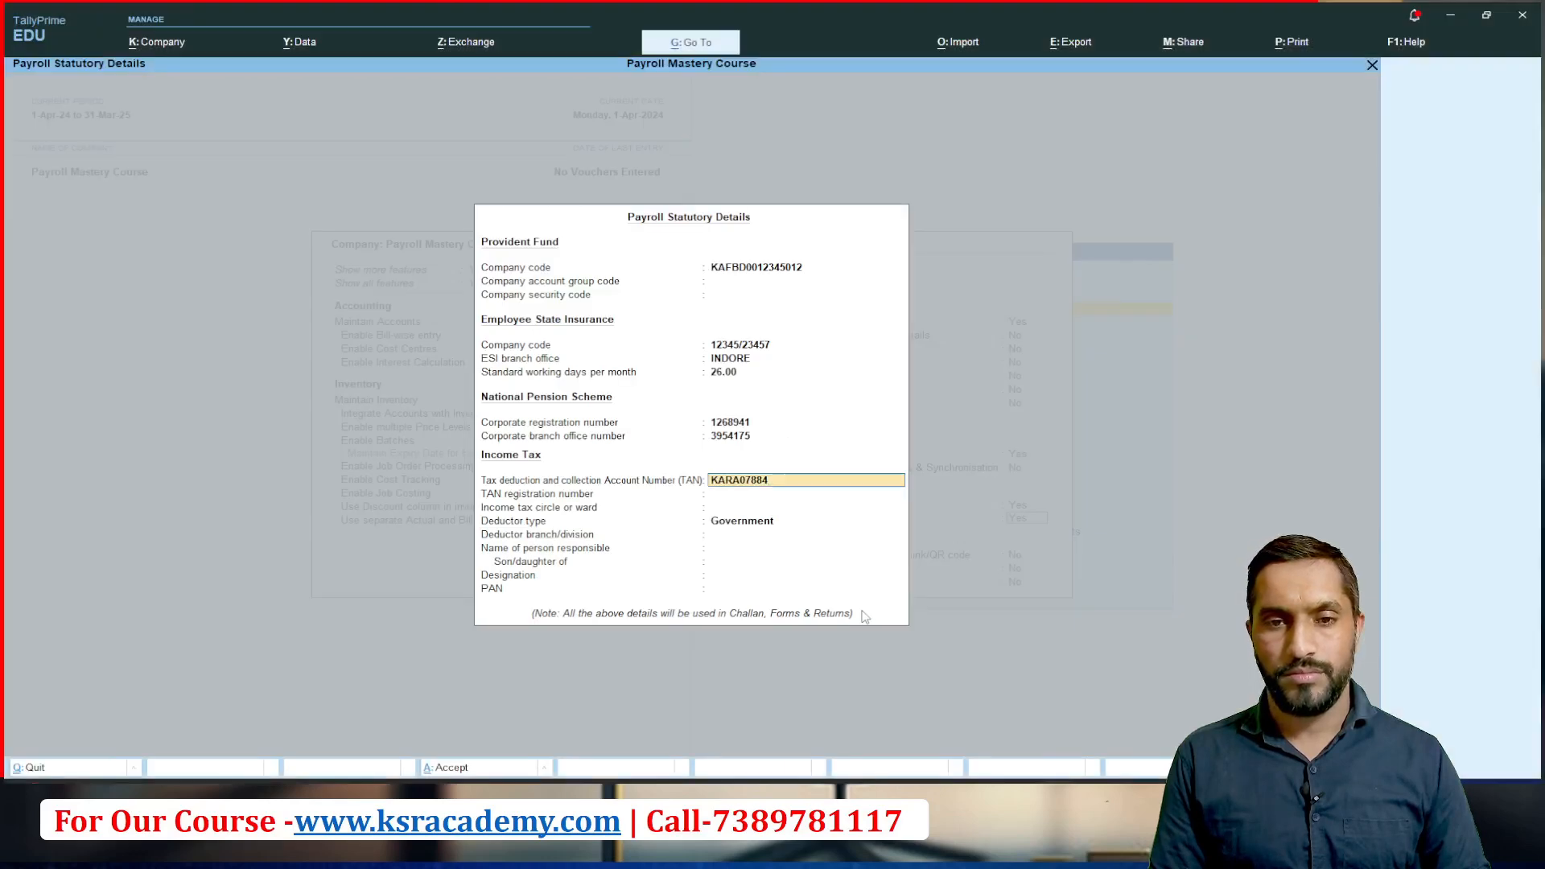
Step: Enter the tax deduction and collection account number (TAN) in the Income Tax details
key(Return)
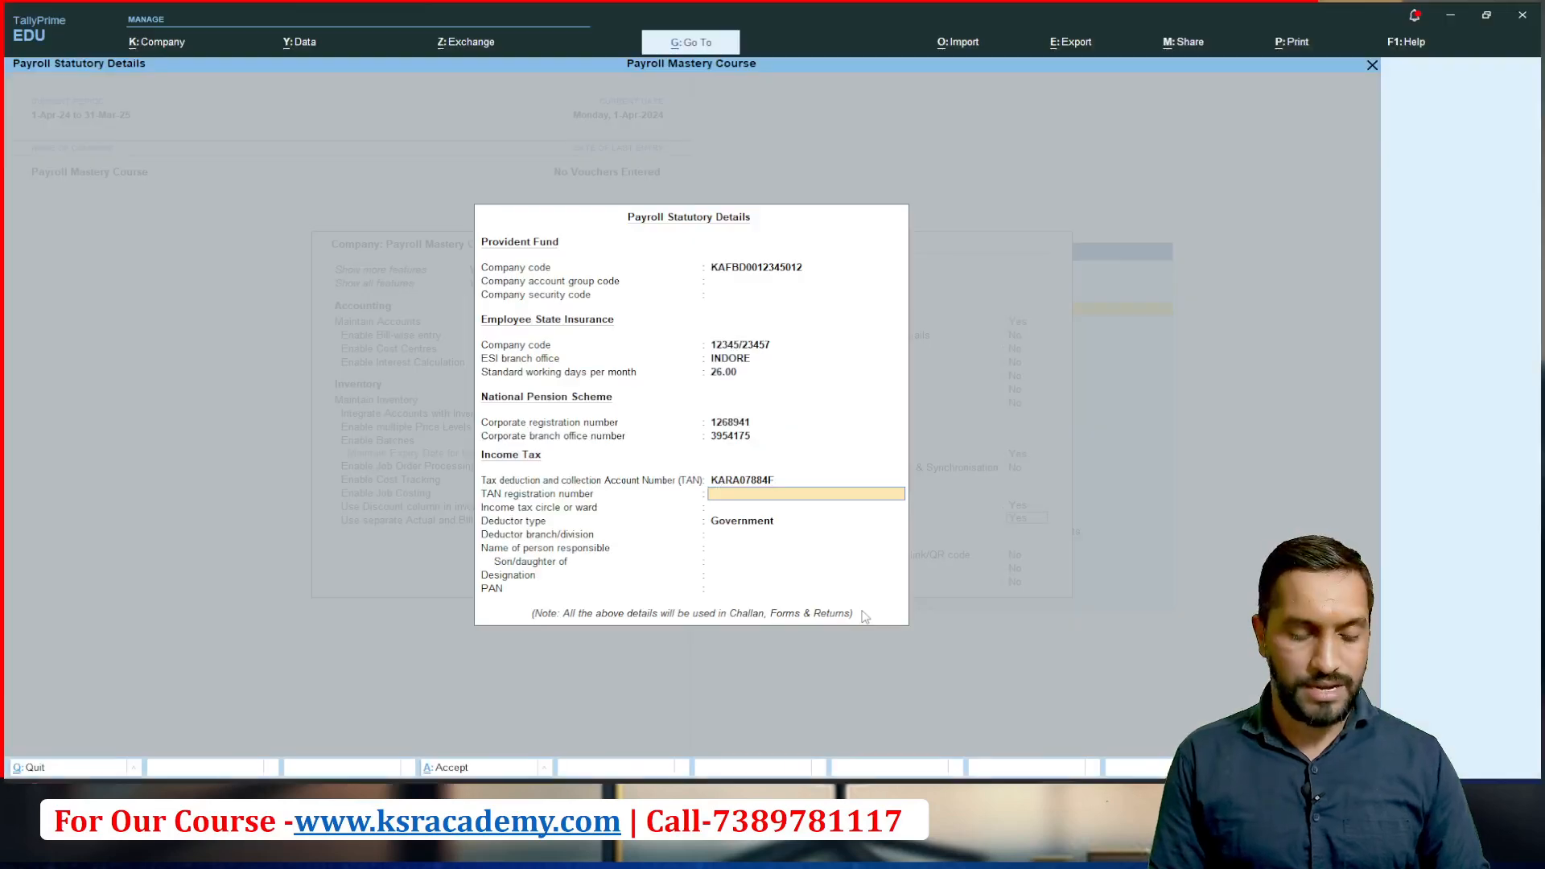
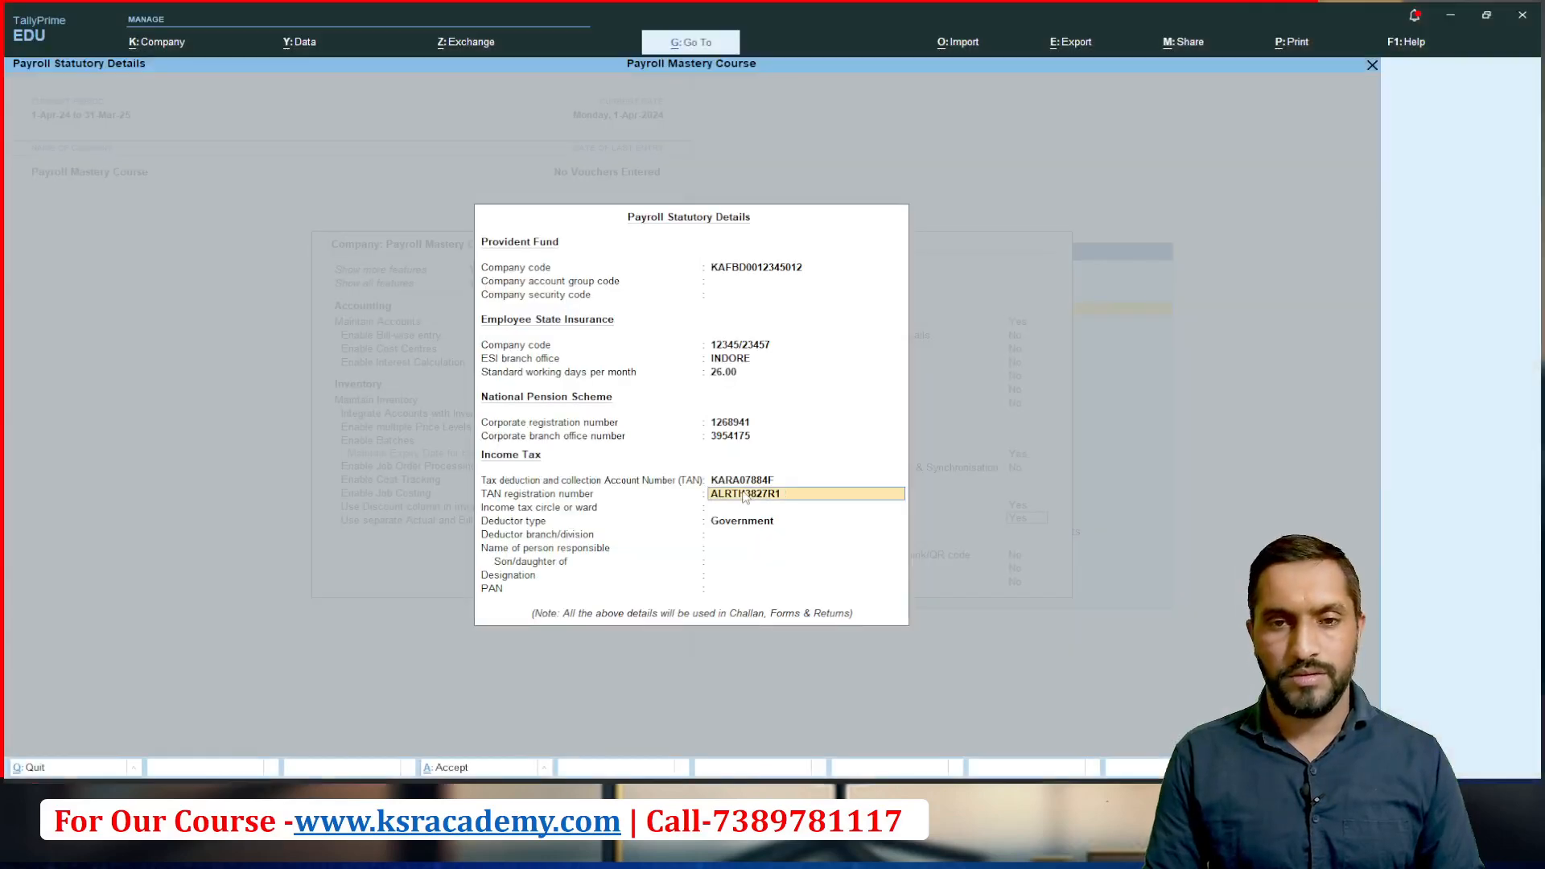
Step: Enter the TAN registration number from the payroll slide and set the income tax circle or ward to INDORE
key(Return)
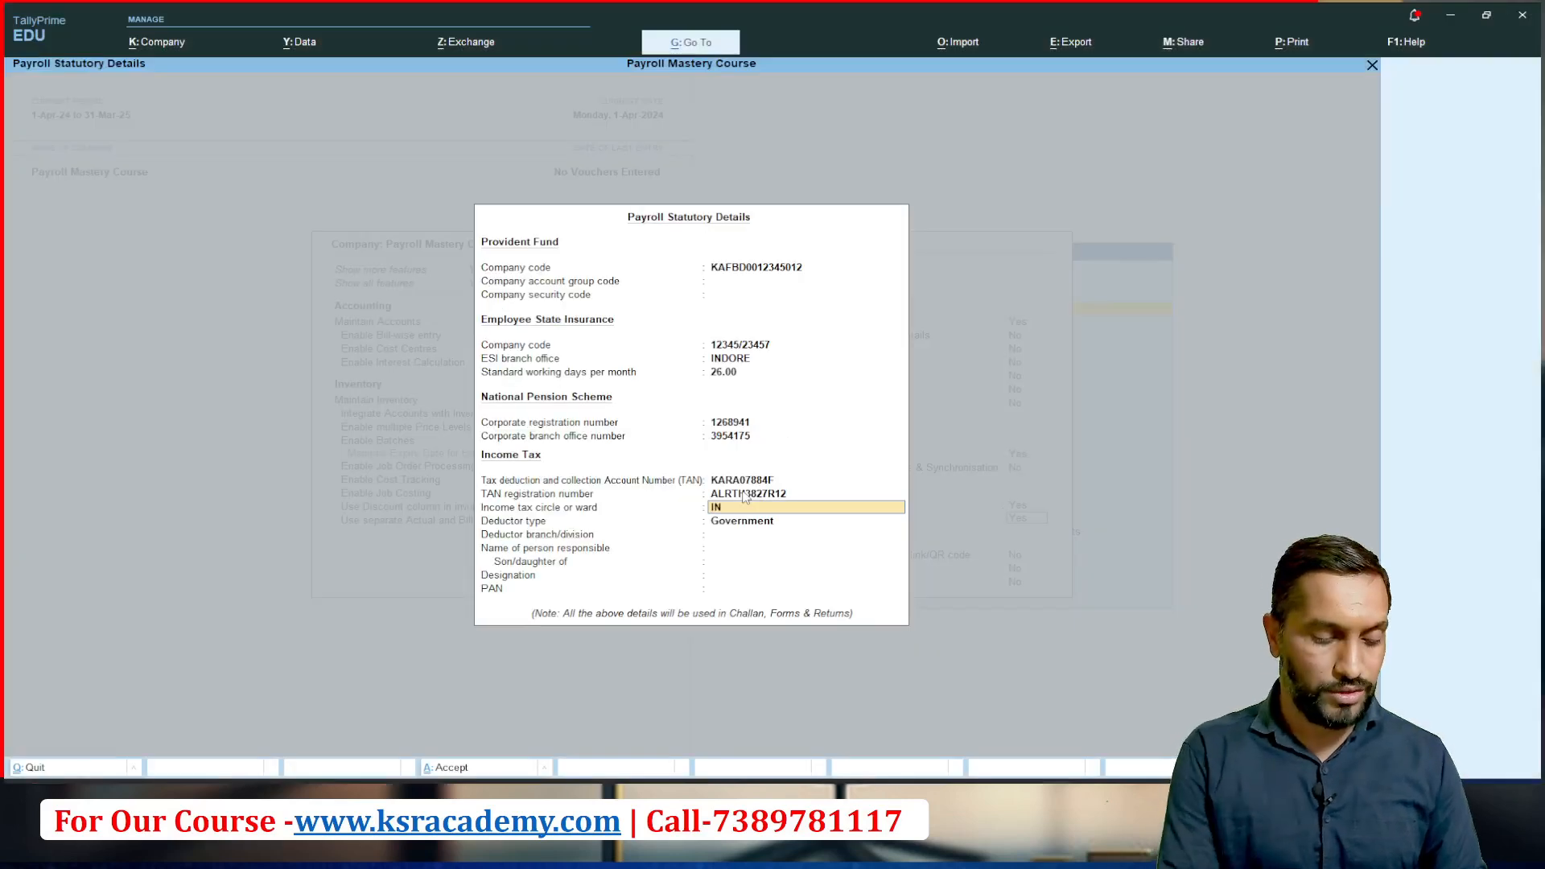
text(DORE)
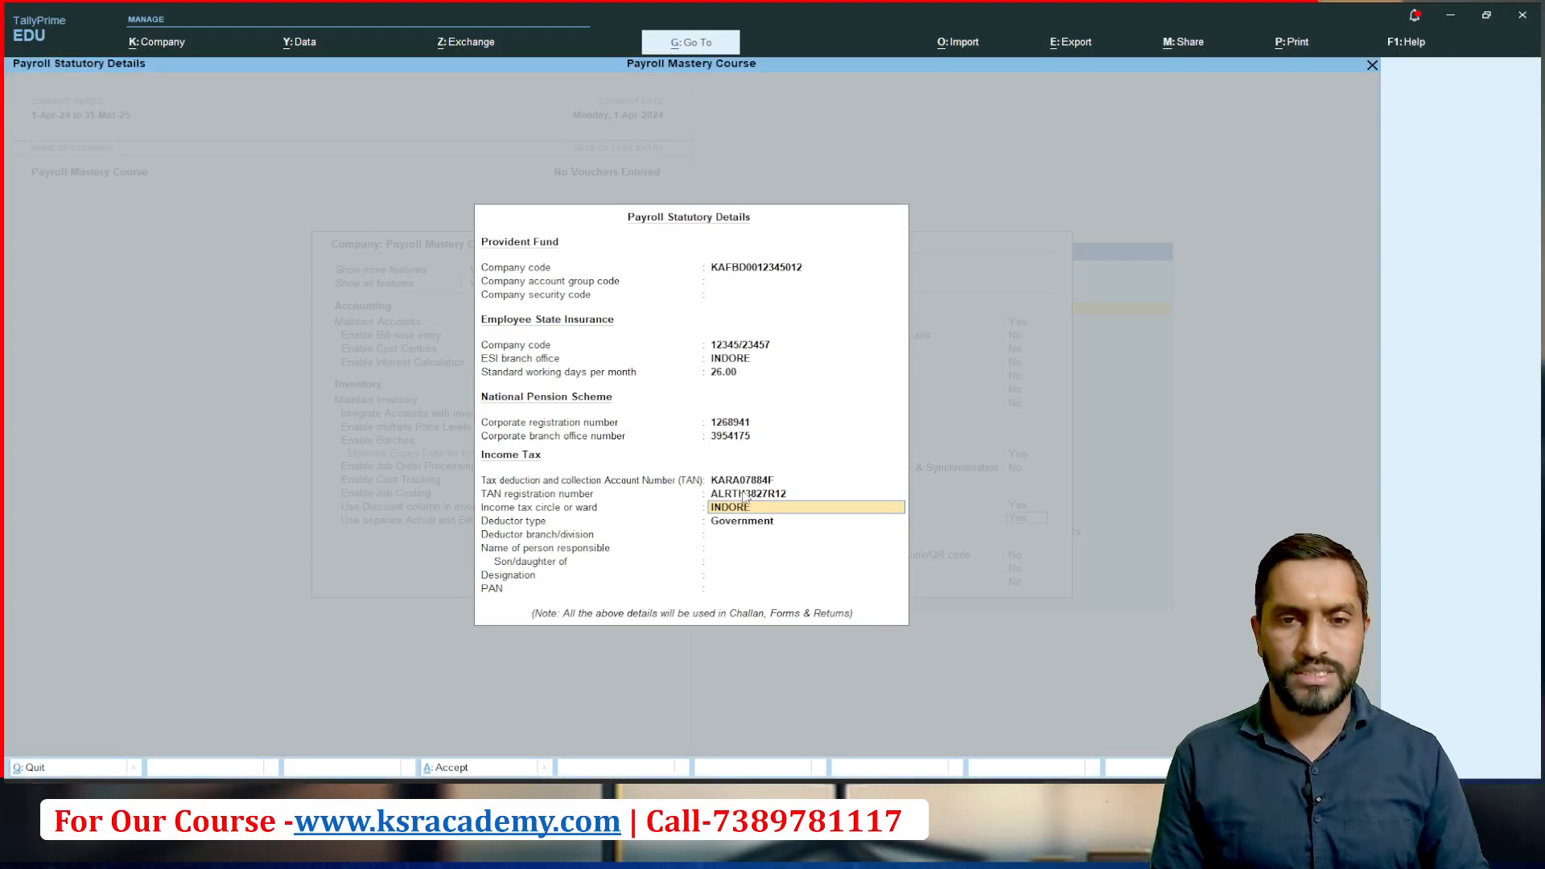
key(Return)
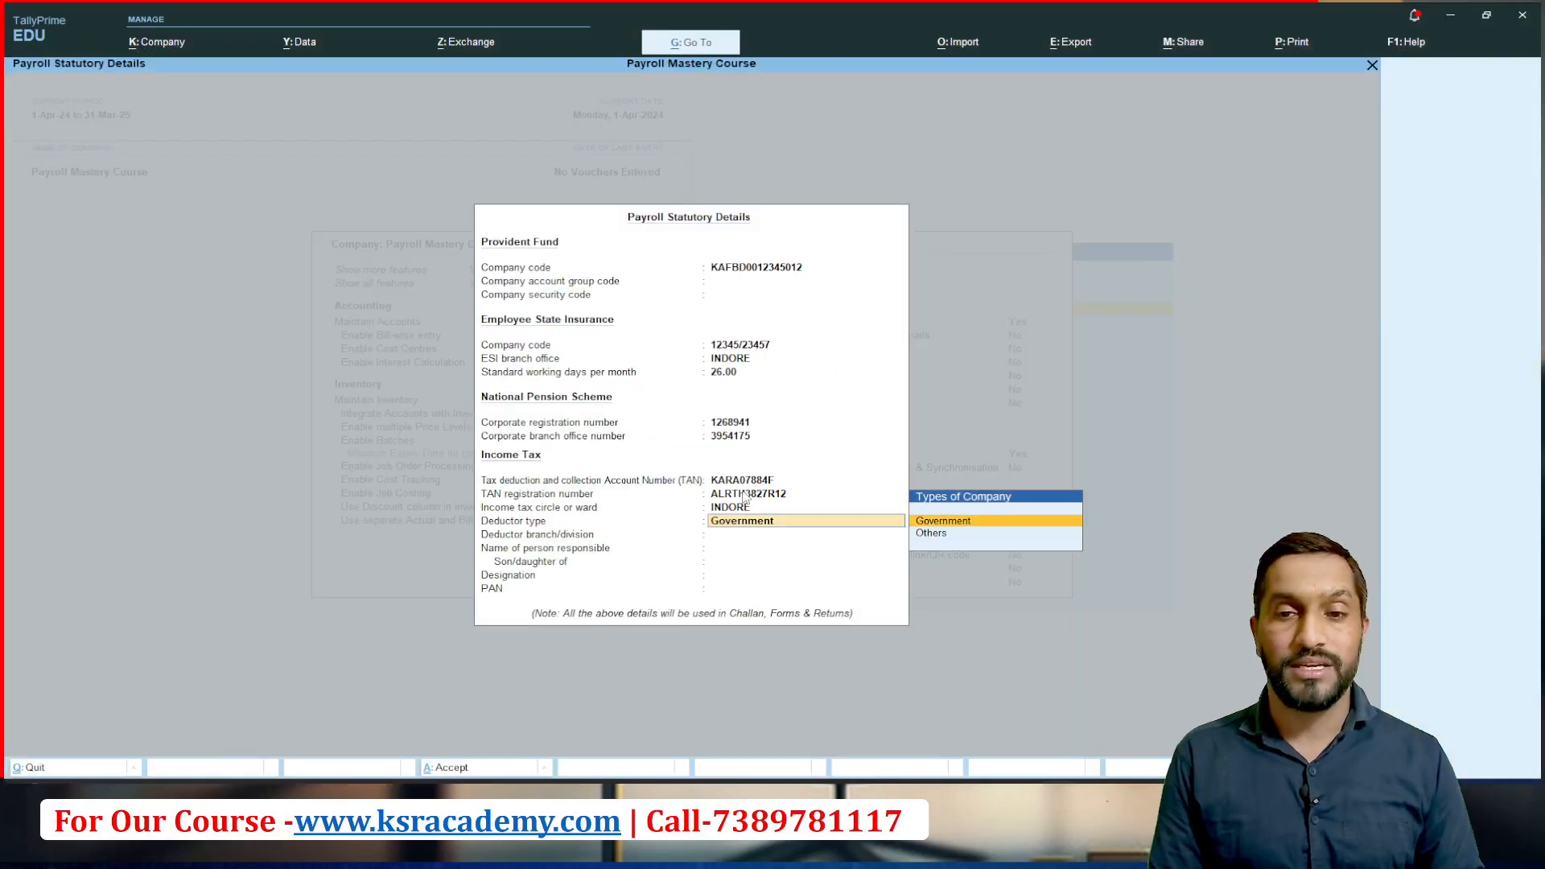
Step: Set the income tax deductor type to Others and the deductor branch/division to INDORE
key(Down)
key(Return)
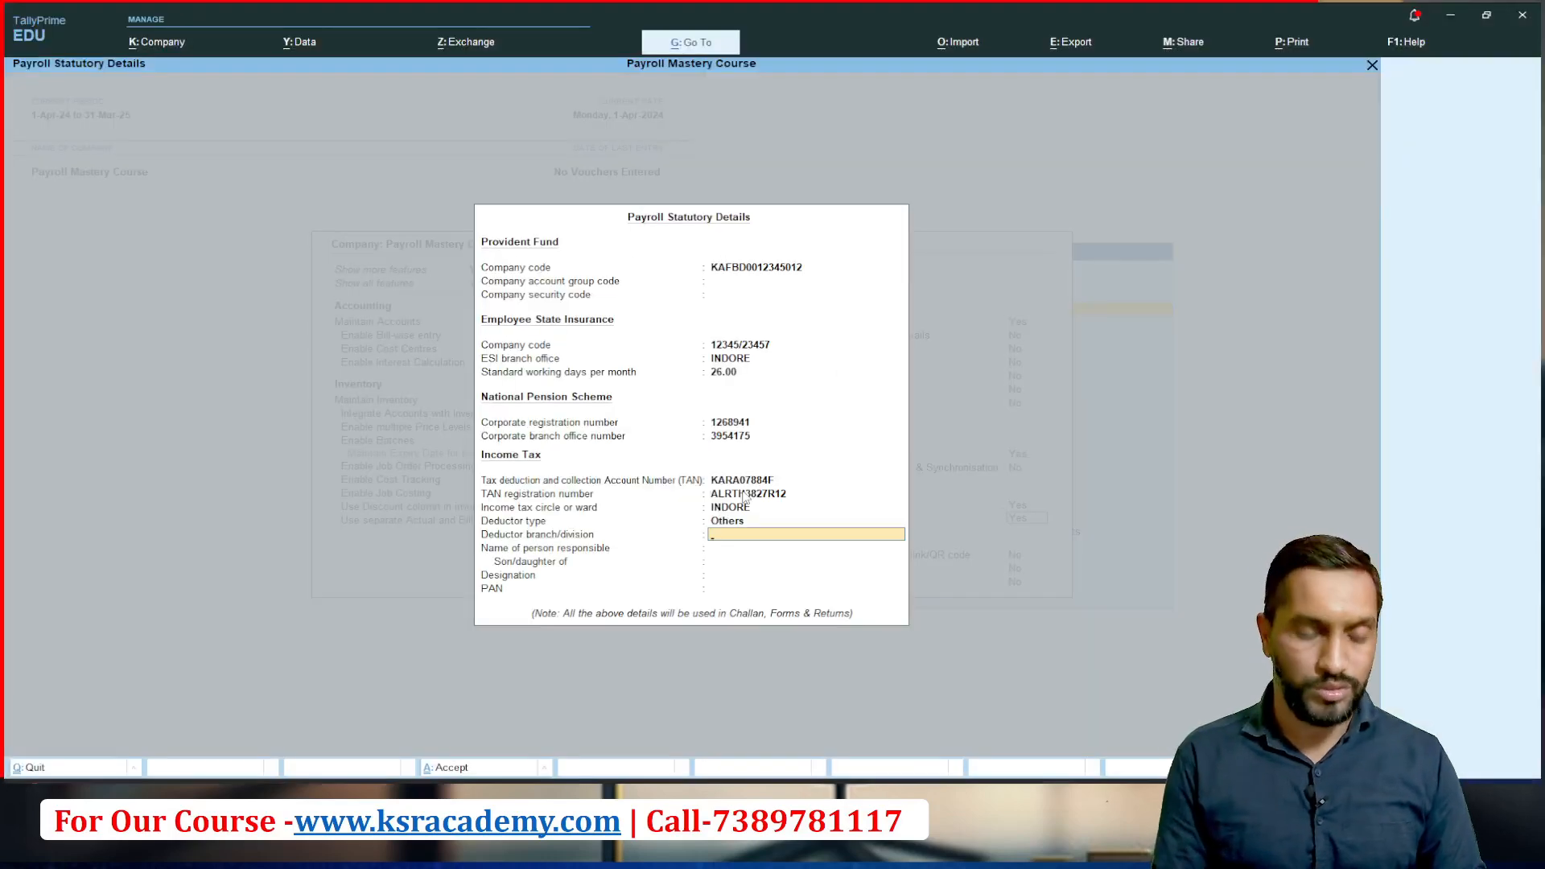
text(I)
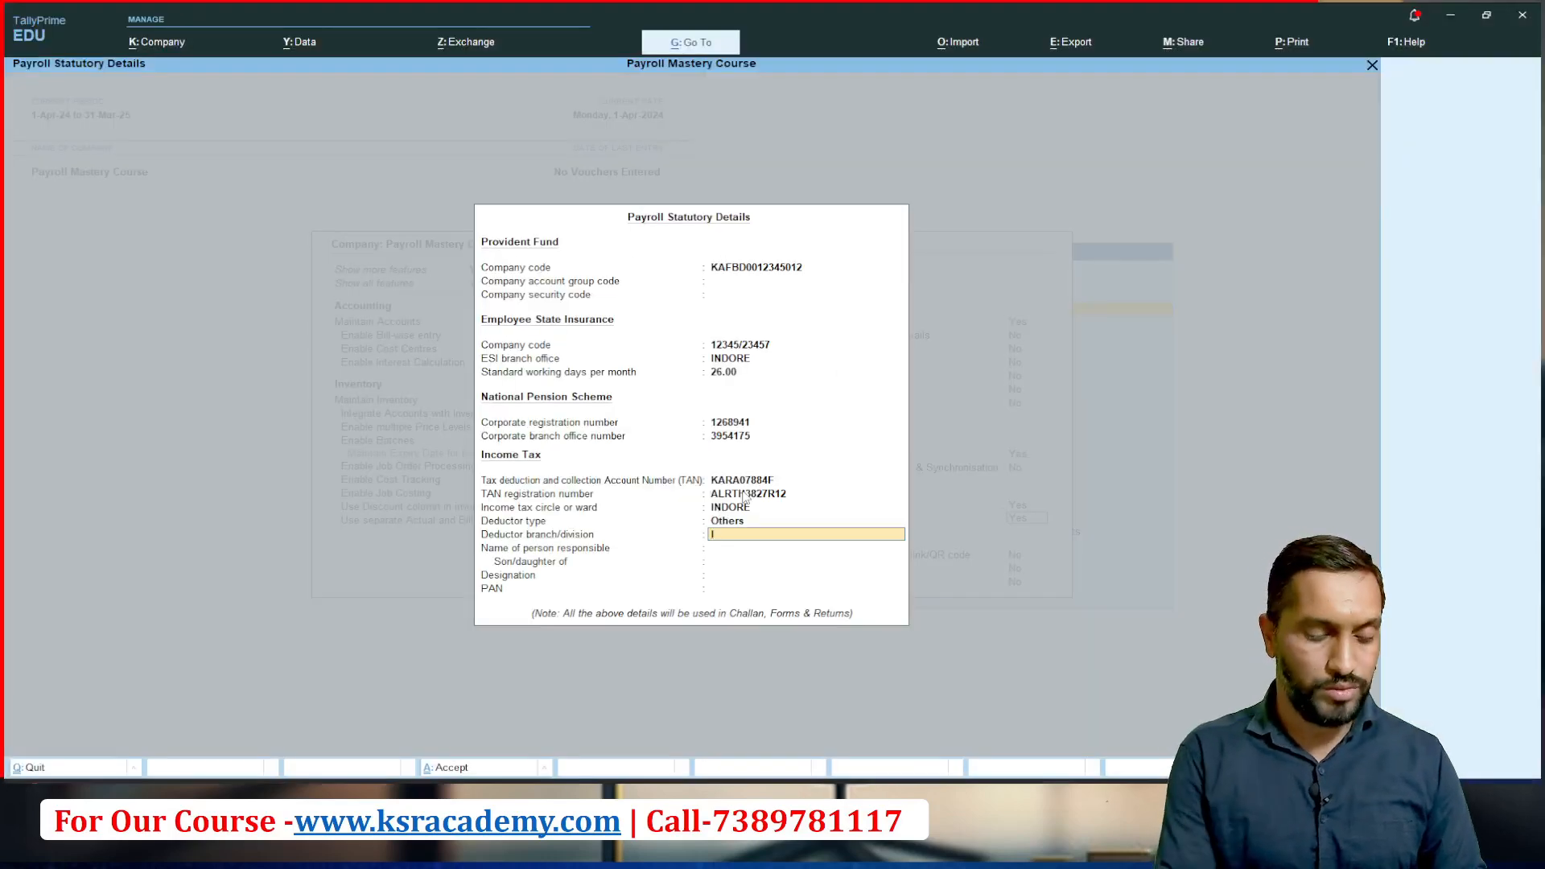
text(NDORE)
key(Return)
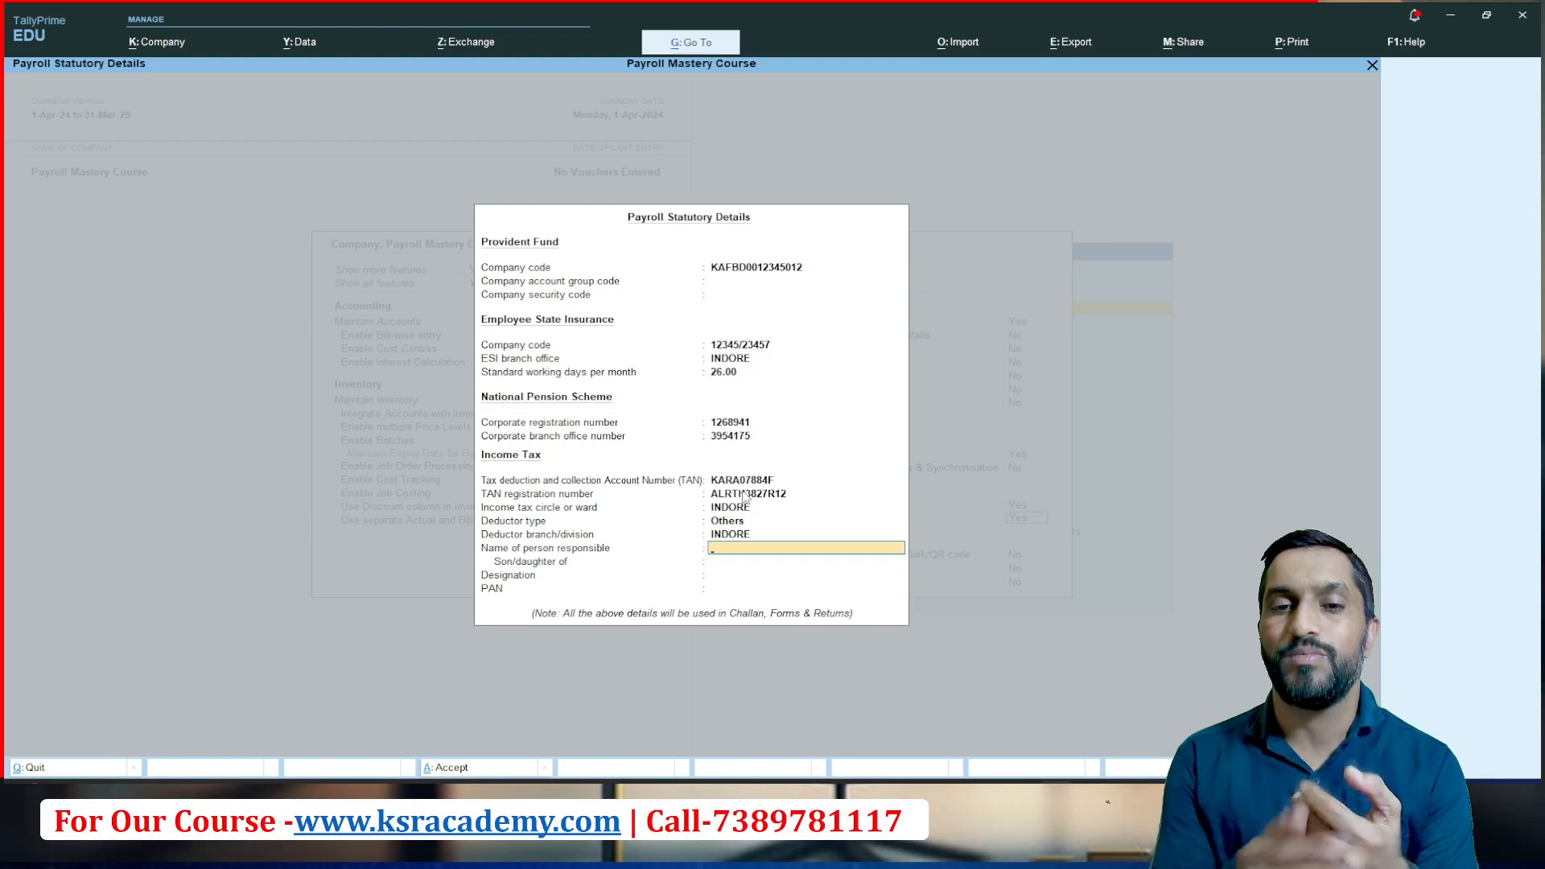
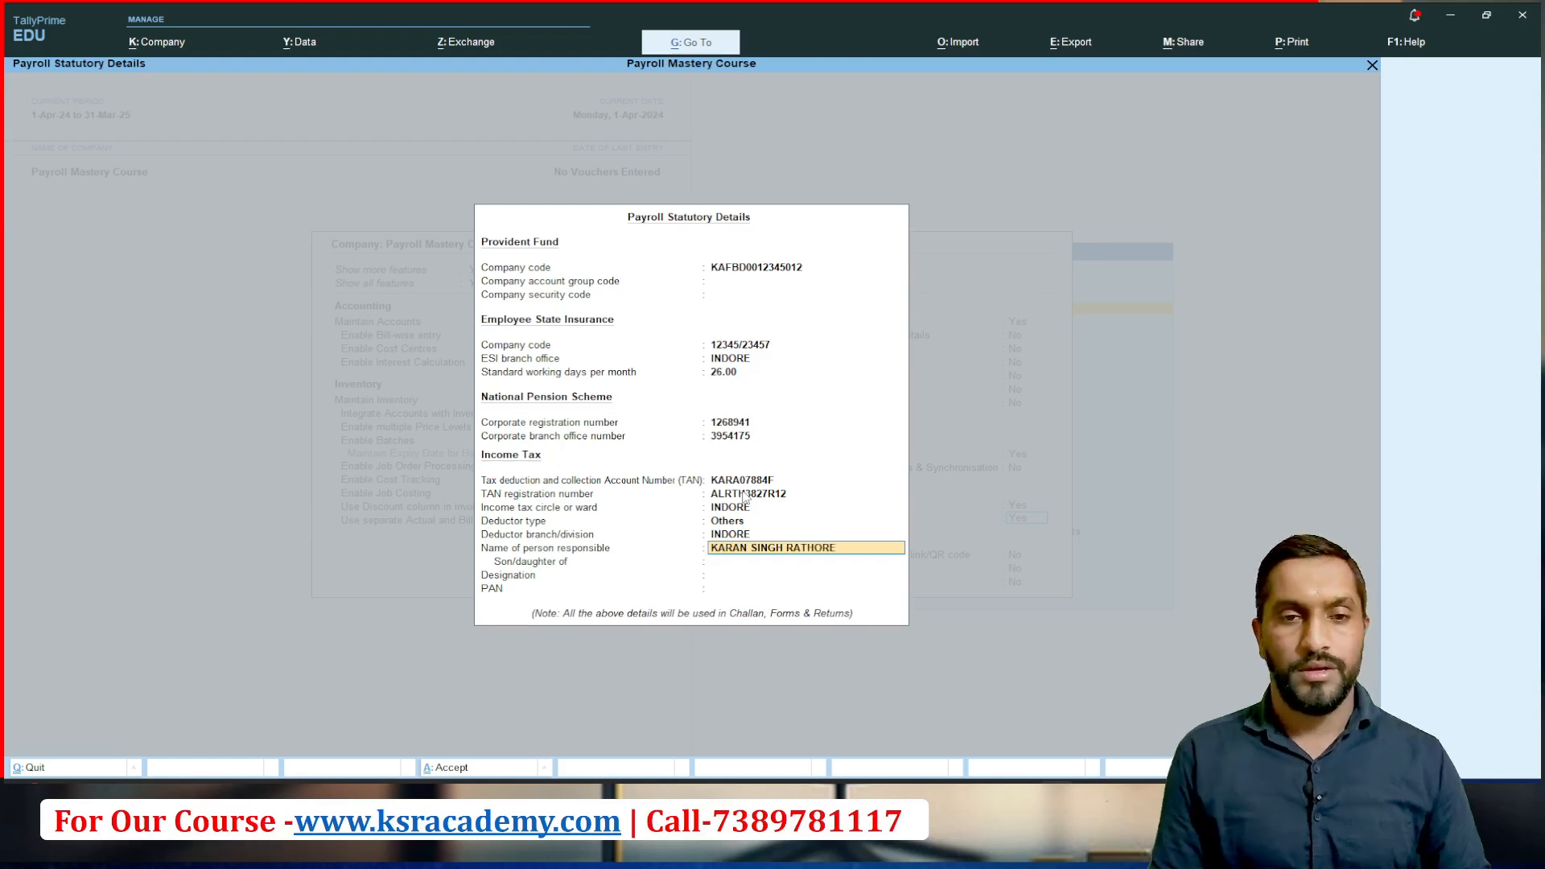
Step: Enter the full name of the person responsible in the Income Tax details
key(Return)
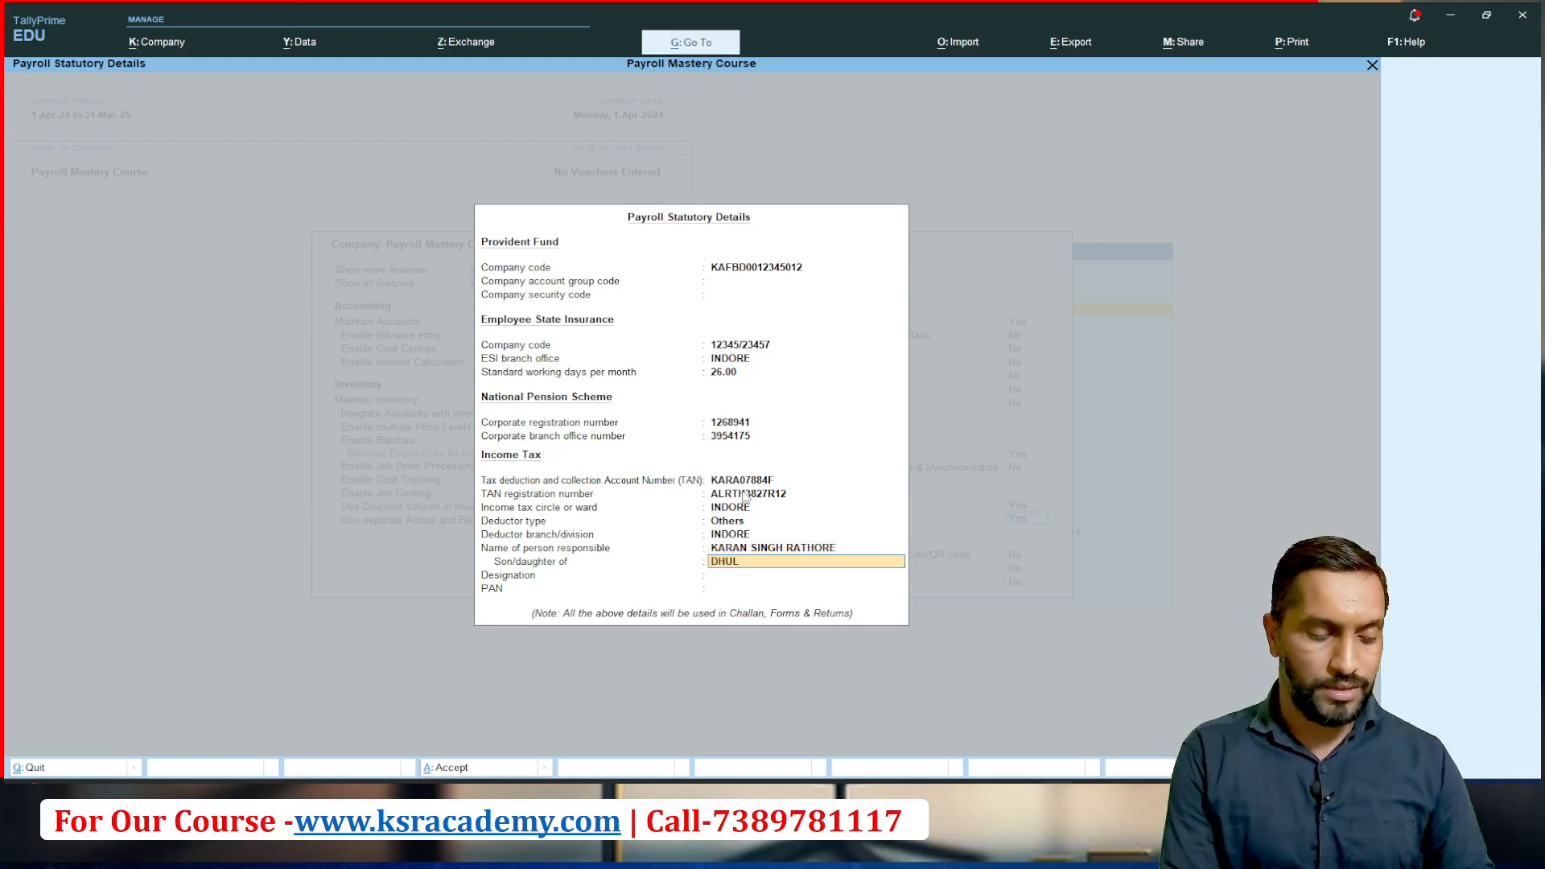
Step: Fill in the parent's name for the responsible person under Son/daughter of
key(Return)
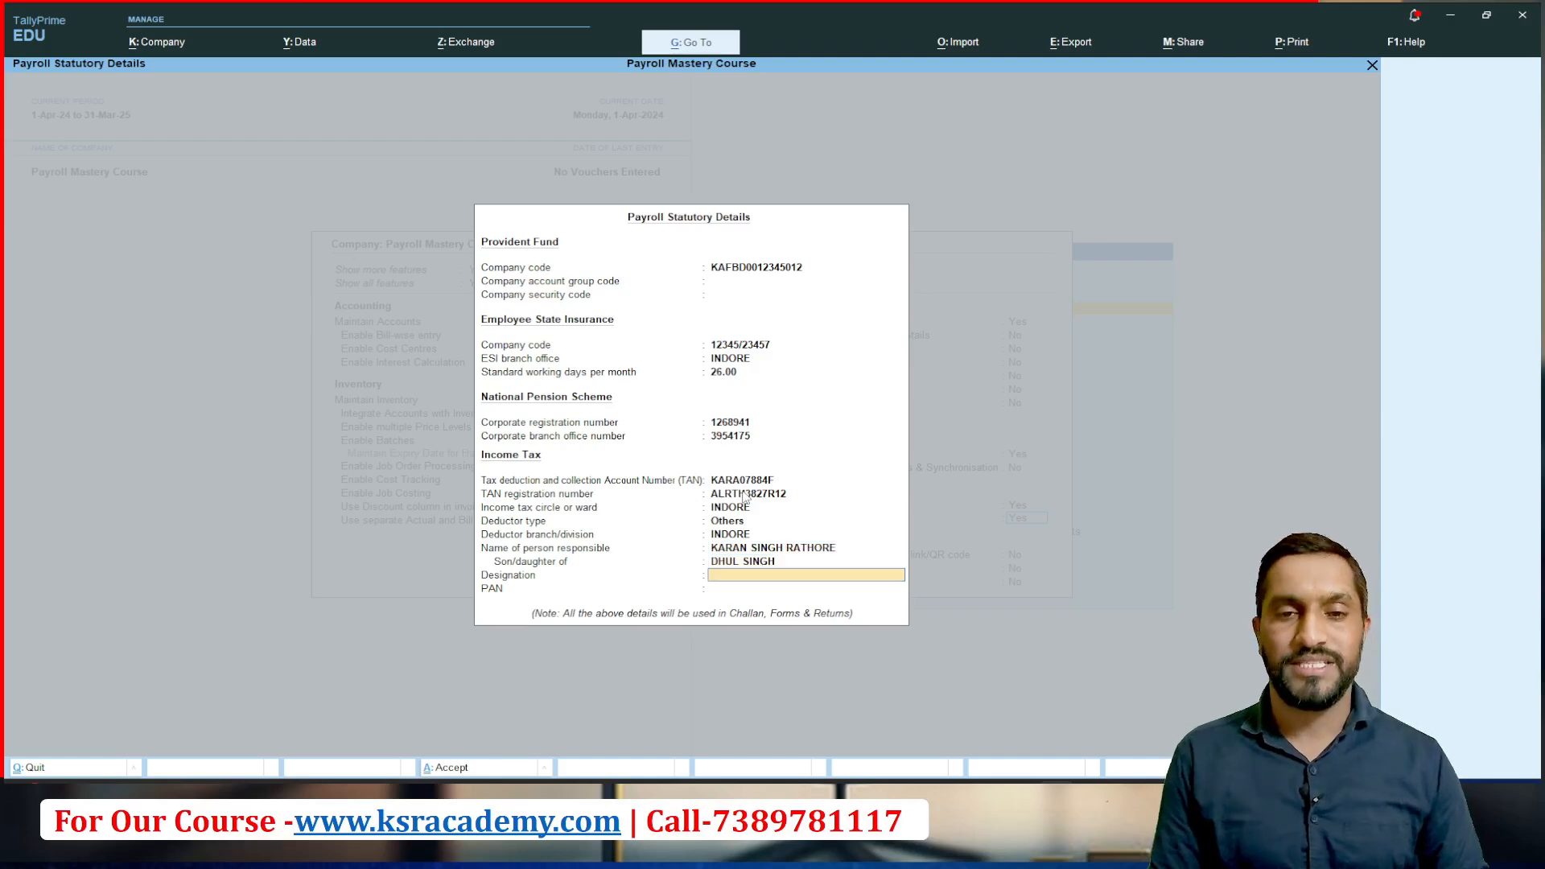
Step: Set the responsible person's designation to SENIOR ACCOUNTANT
text(SEN)
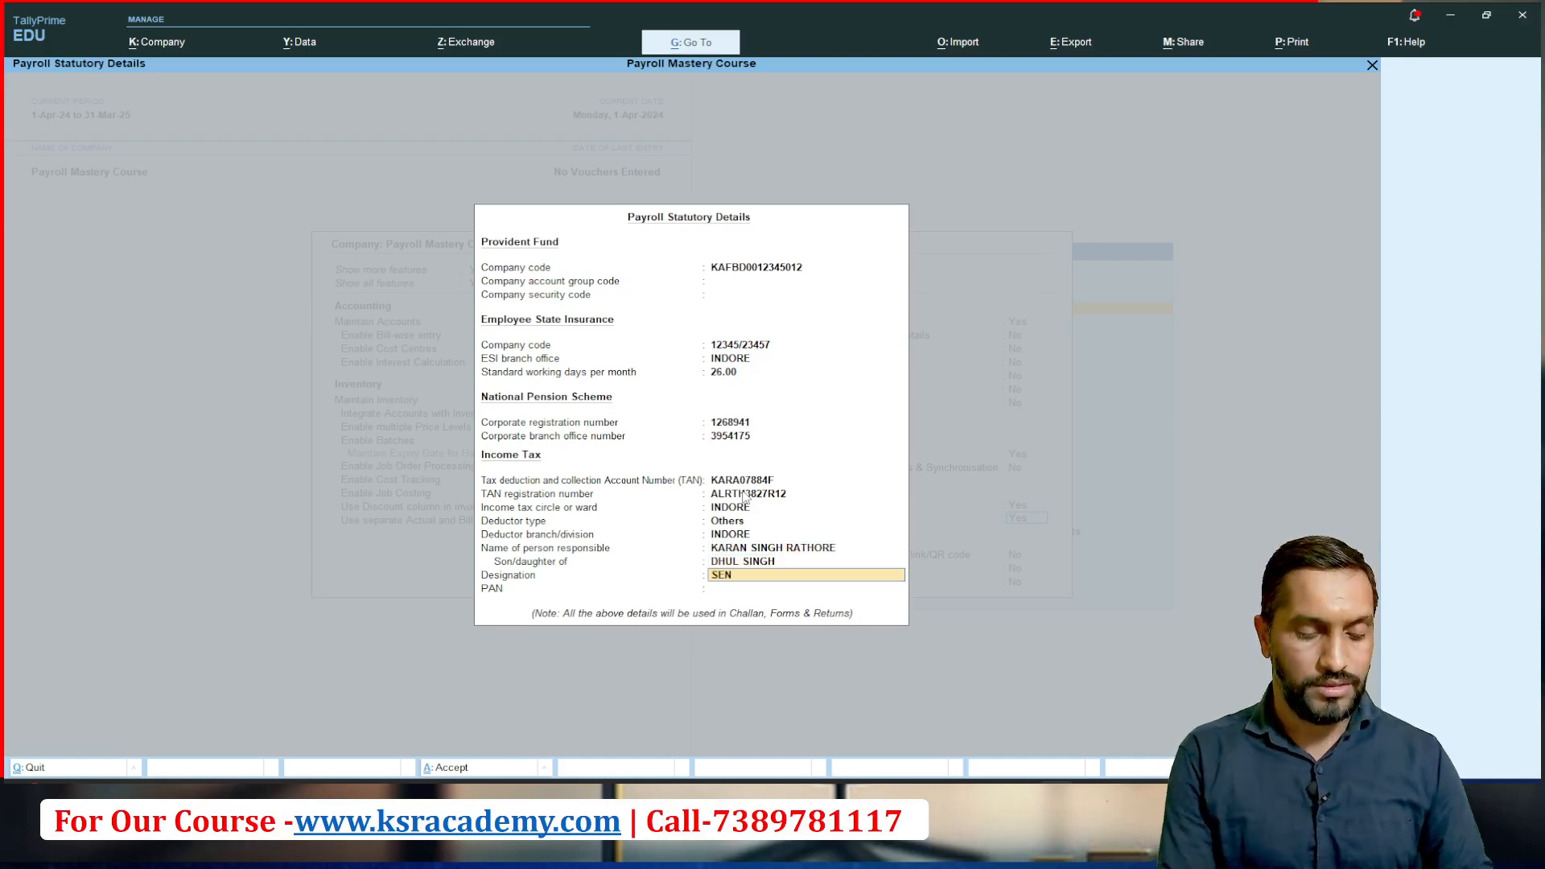
text(IOR ACCOUNTANT)
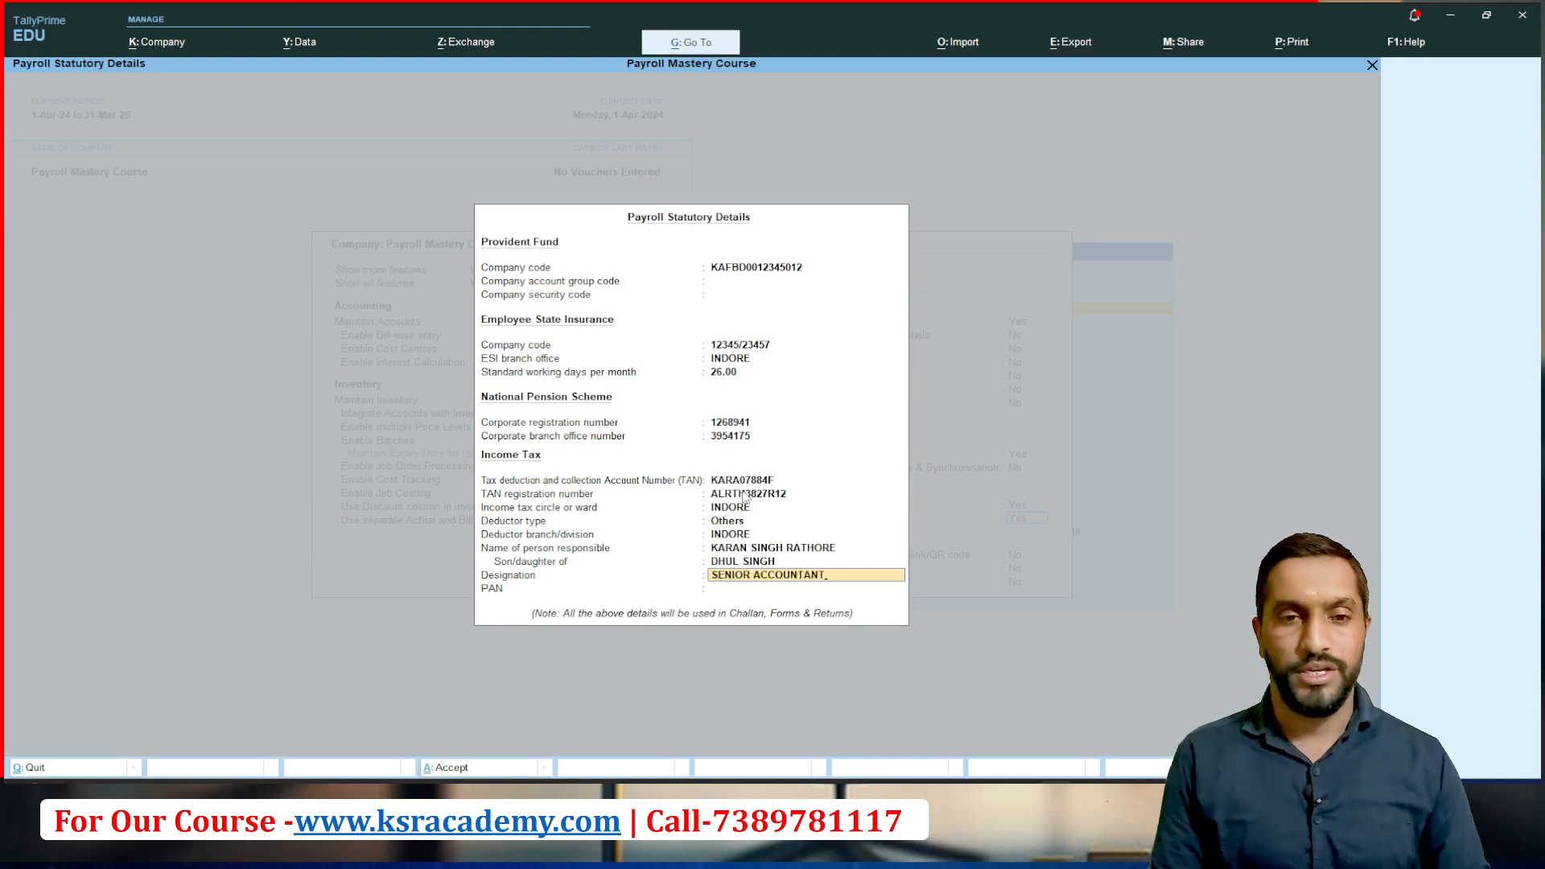
key(Return)
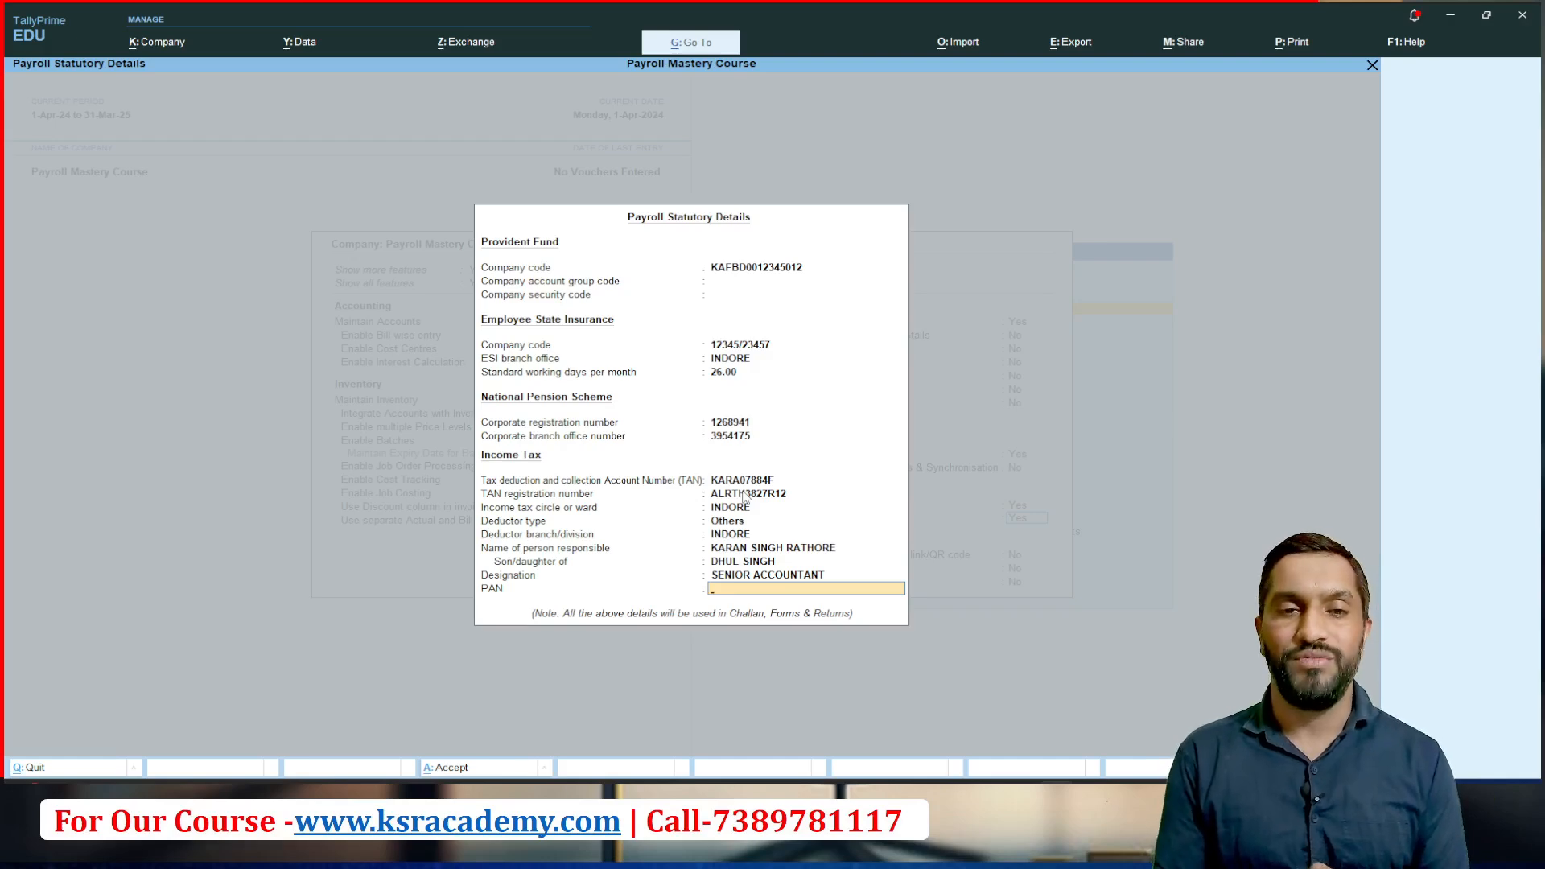
Step: Accept the payroll statutory details with the PAN left blank and save the company features with the remaining options unchanged
key(Return)
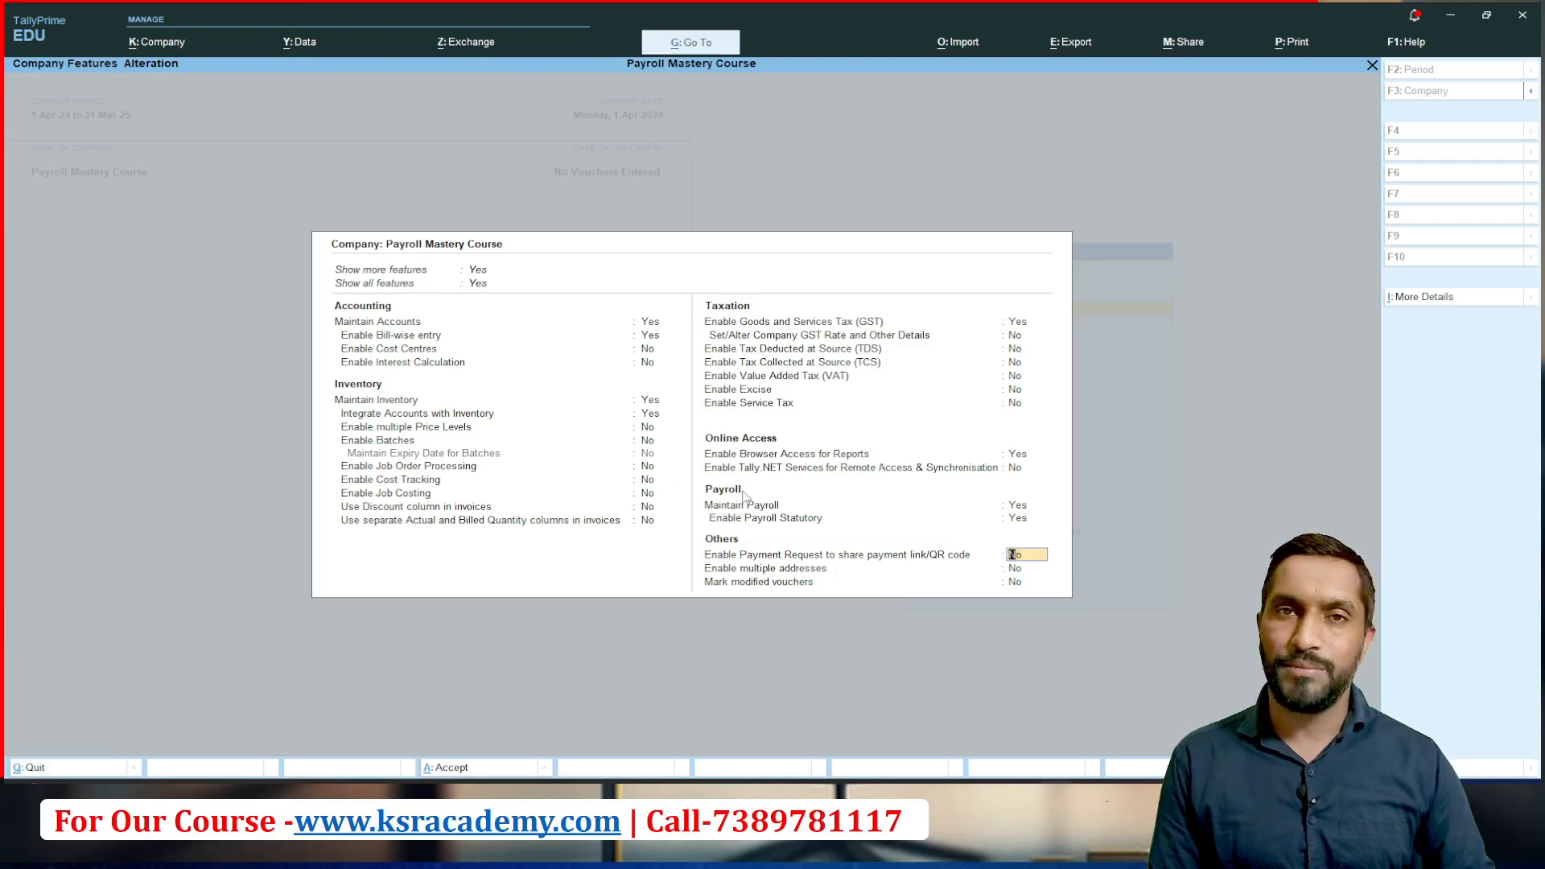
key(Return)
key(Return)
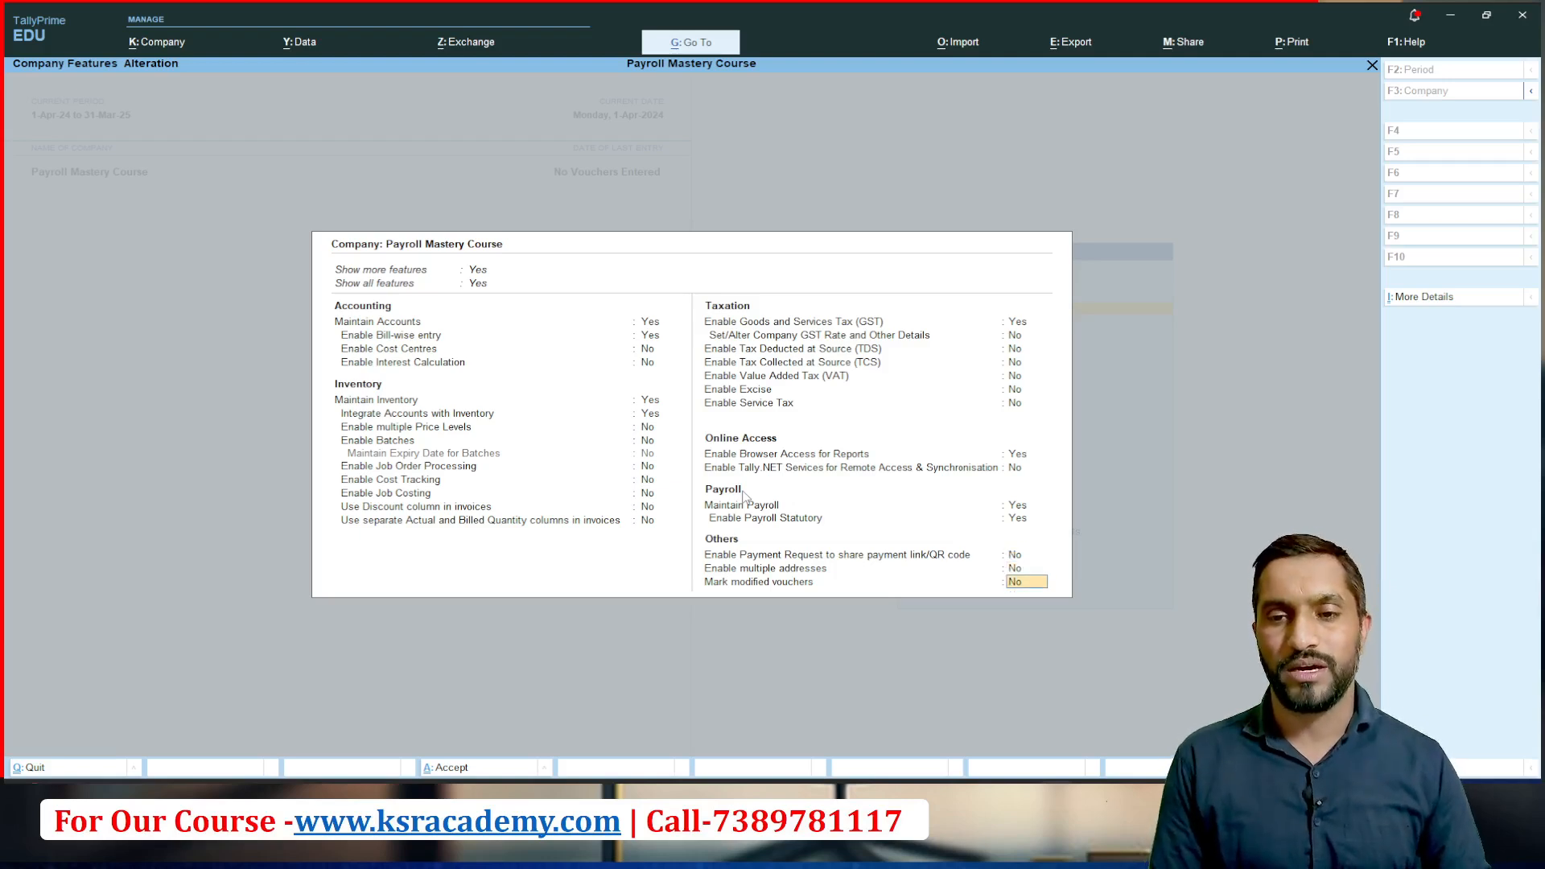
key(Return)
key(Return)
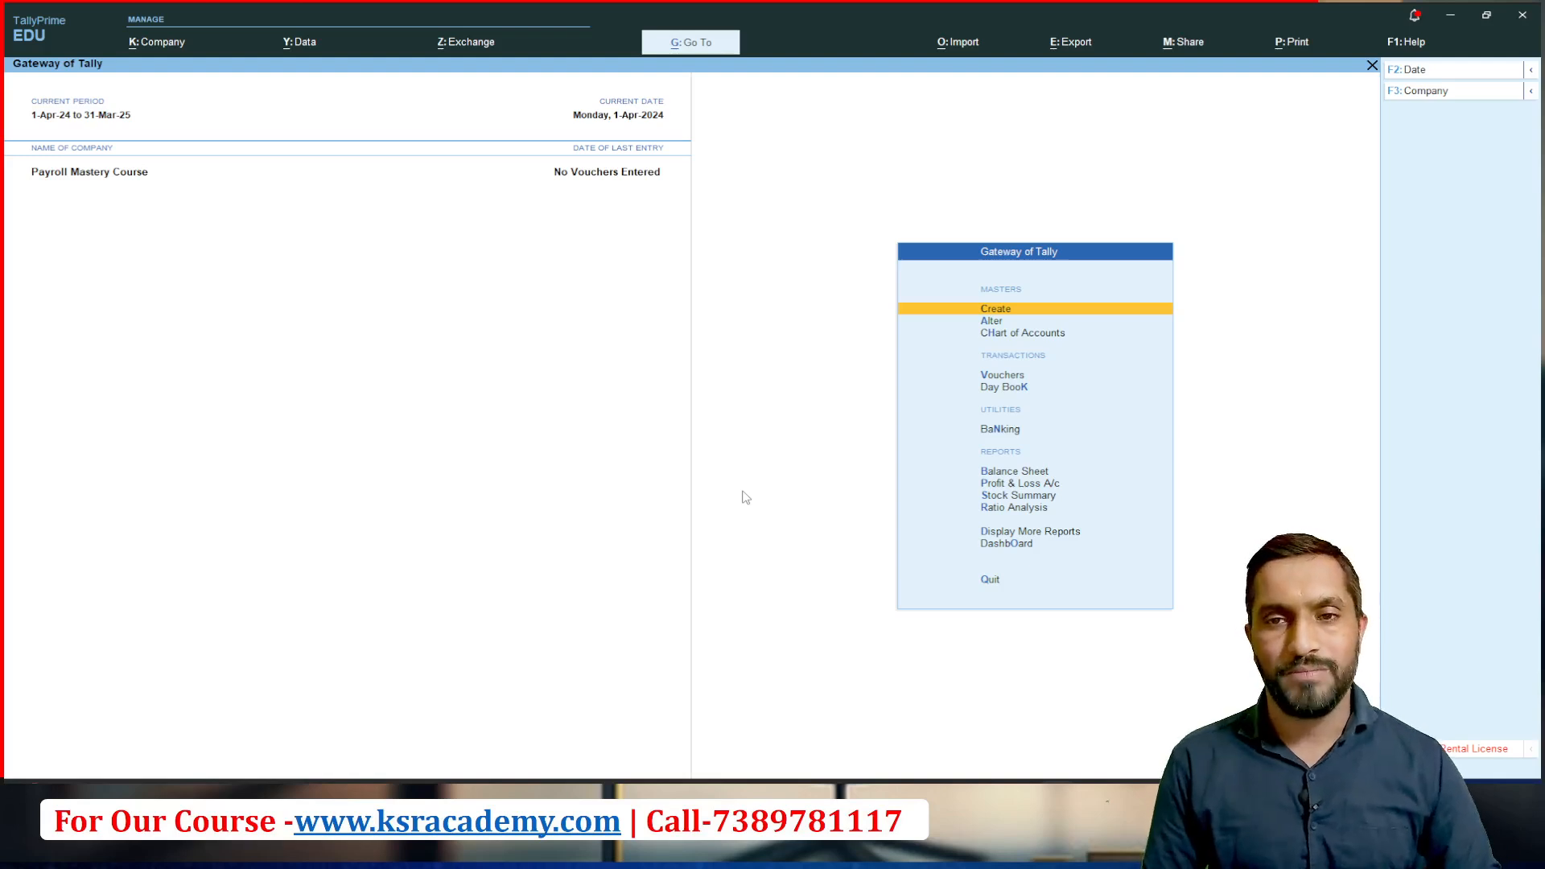
Step: Examine the Payroll Masters available in the list of masters for creation, and return to the Gateway of Tally
key(Return)
key(Down)
key(Down)
key(Down)
key(Down)
key(Down)
key(Down)
key(Down)
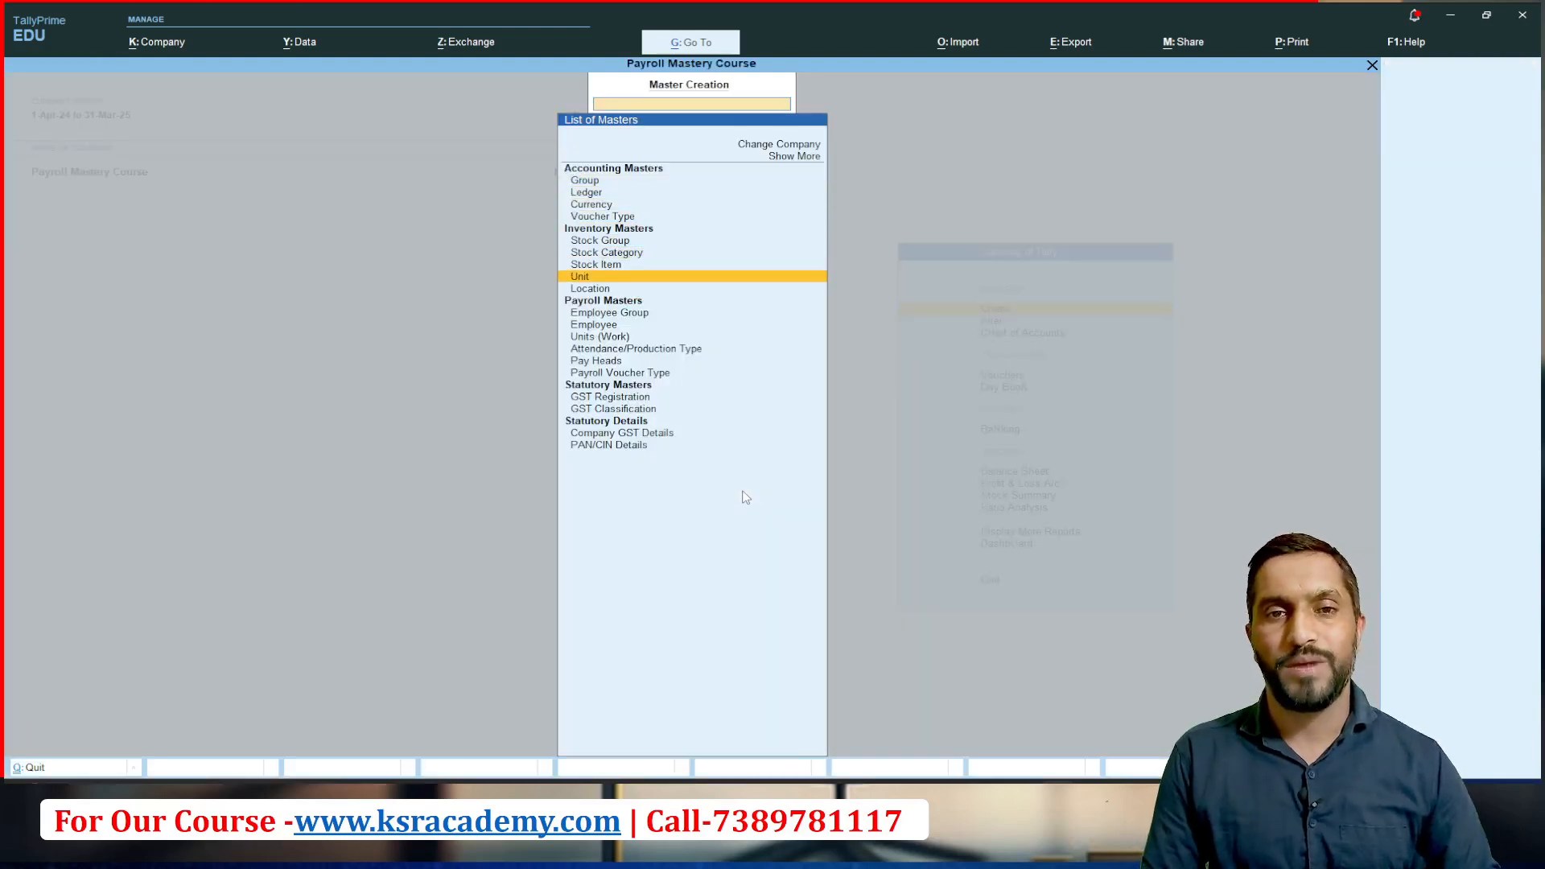
key(Down)
key(Down)
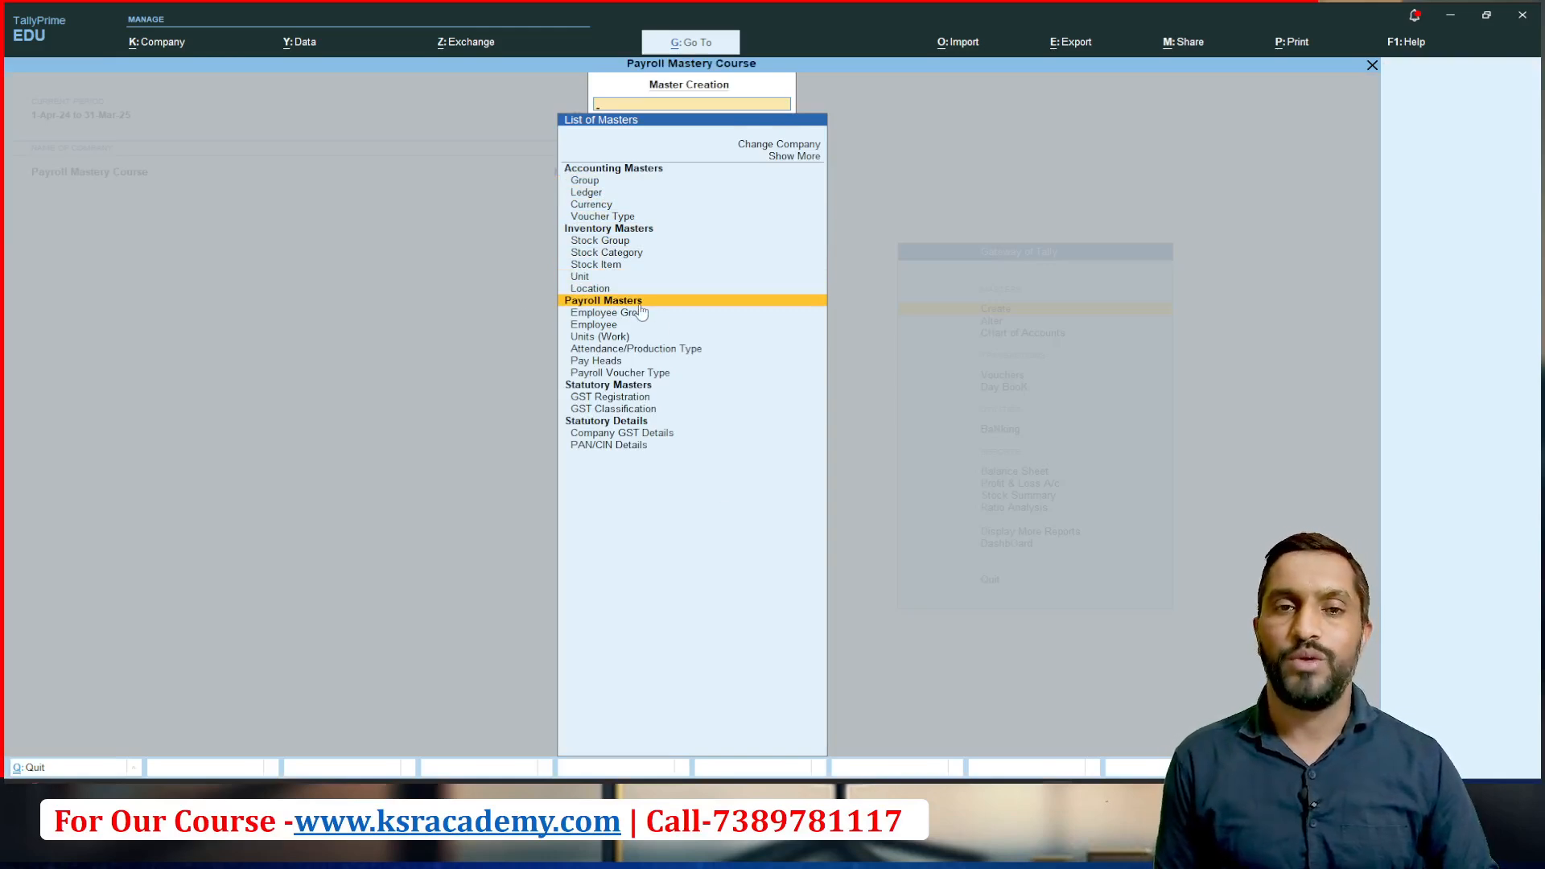
key(Escape)
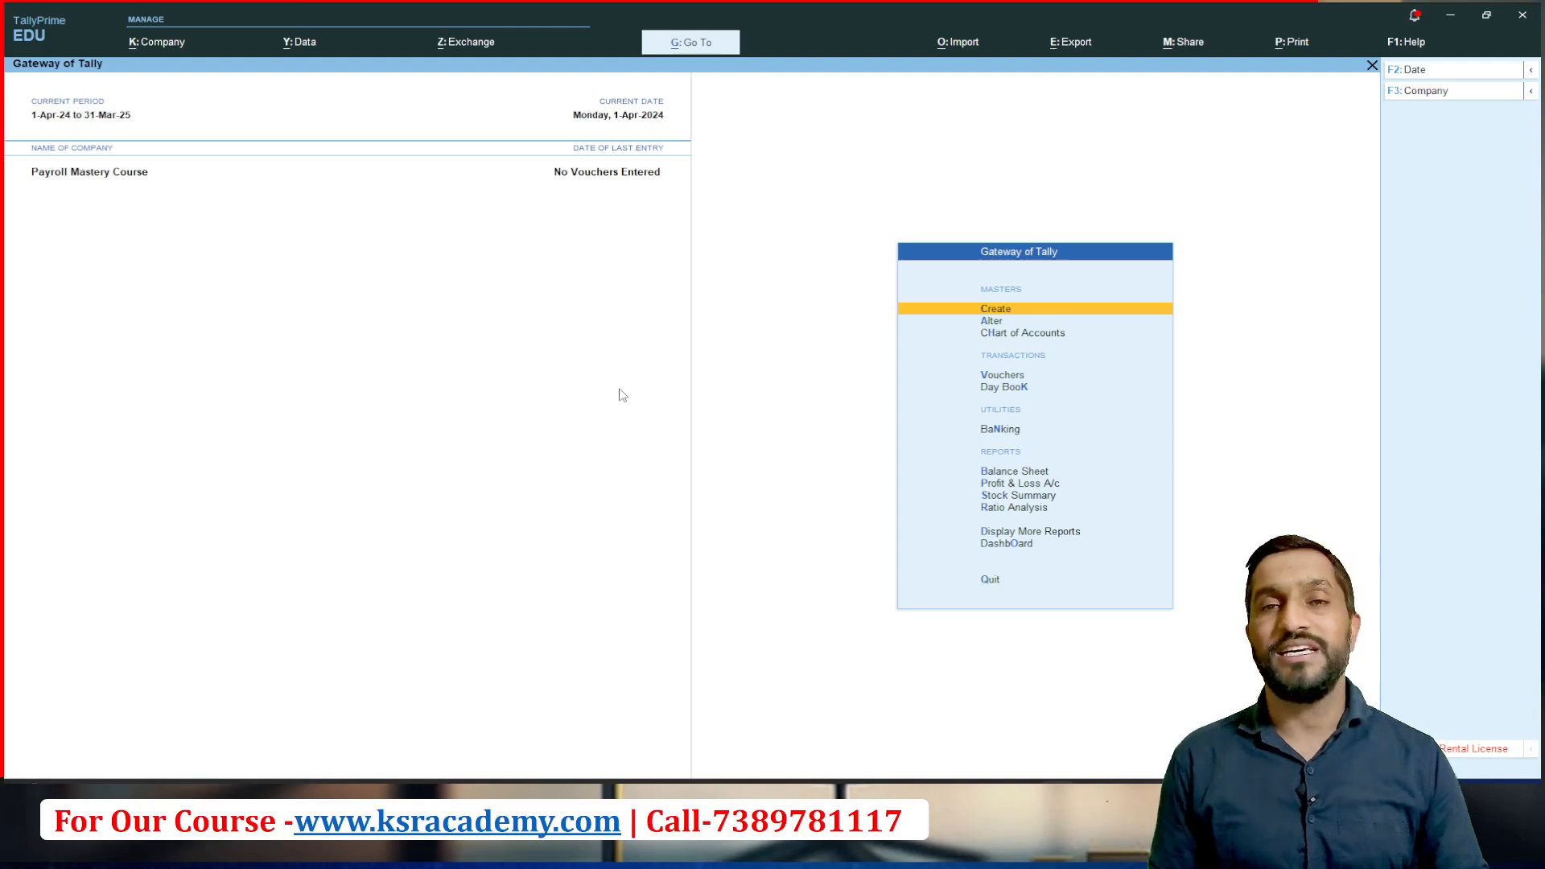